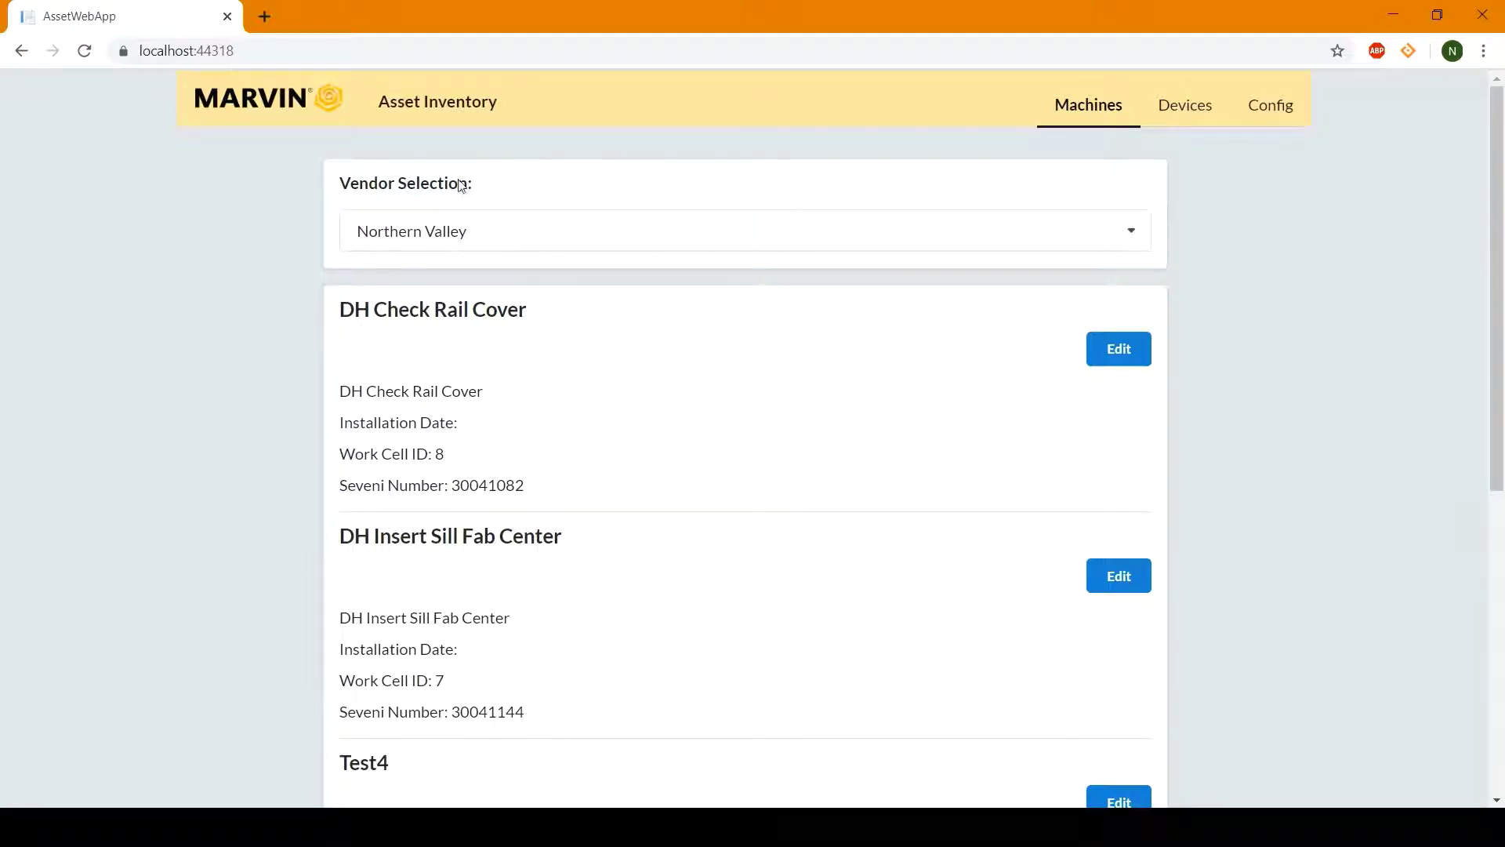
# Filter the machines to the Erdman vendor and scroll from Hotmelt down to SDL Roller and back
pyautogui.click(457, 243)
pyautogui.click(435, 286)
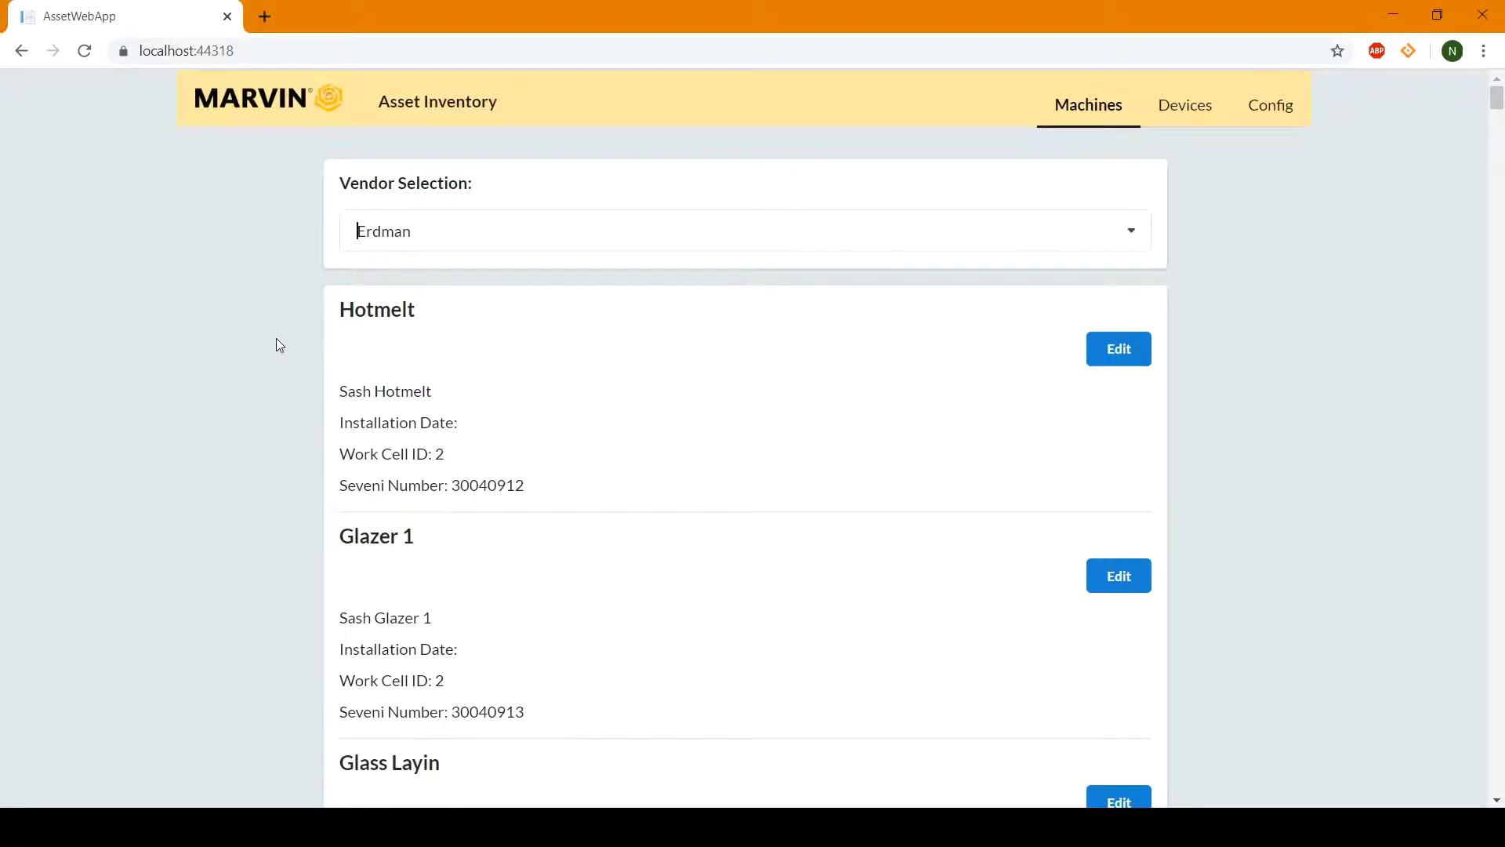
pyautogui.scroll(-4, 276, 405)
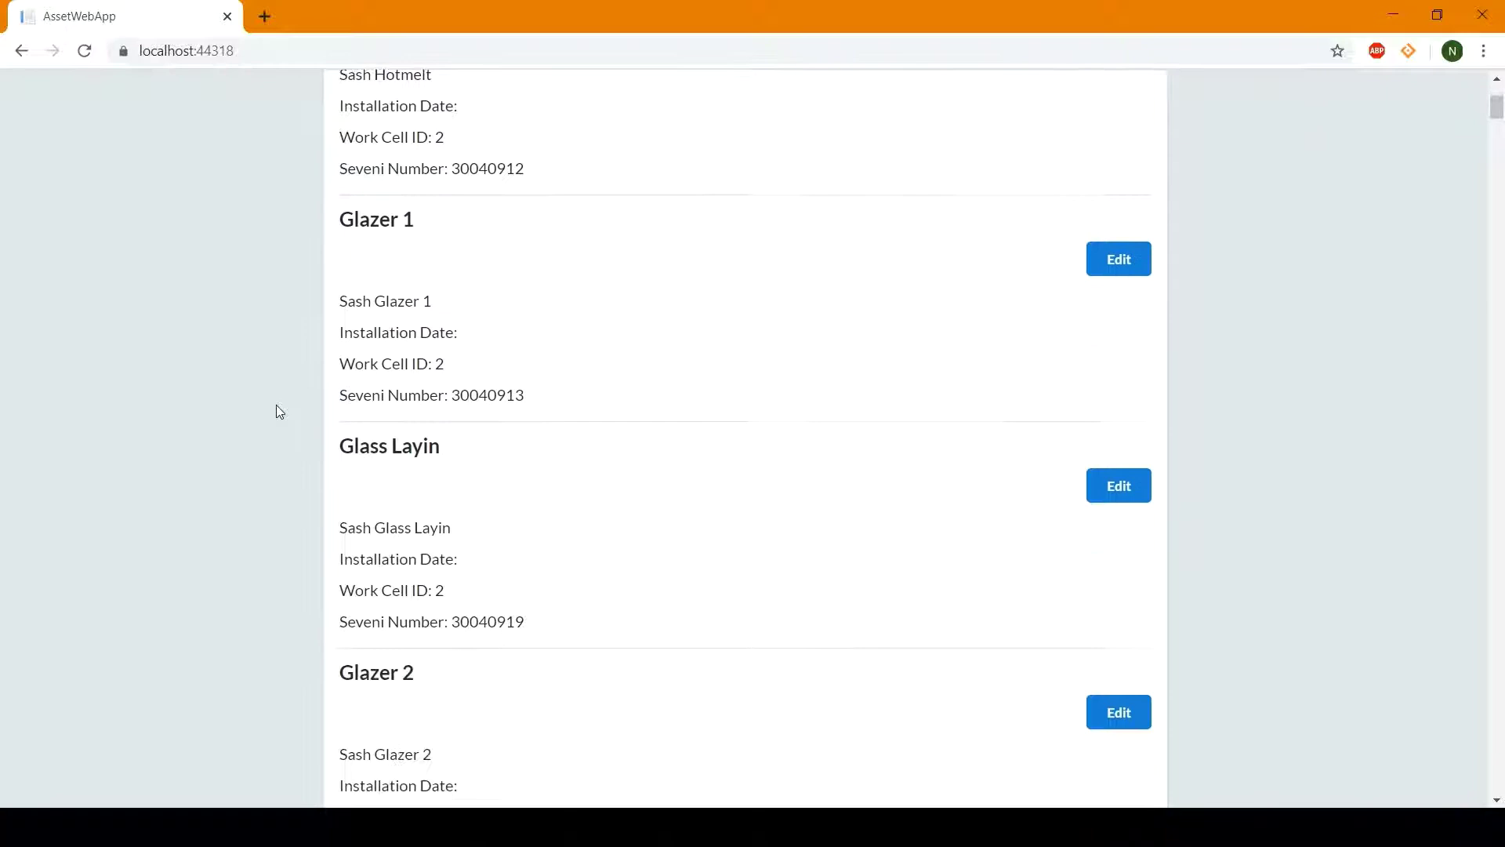
pyautogui.scroll(-6, 276, 404)
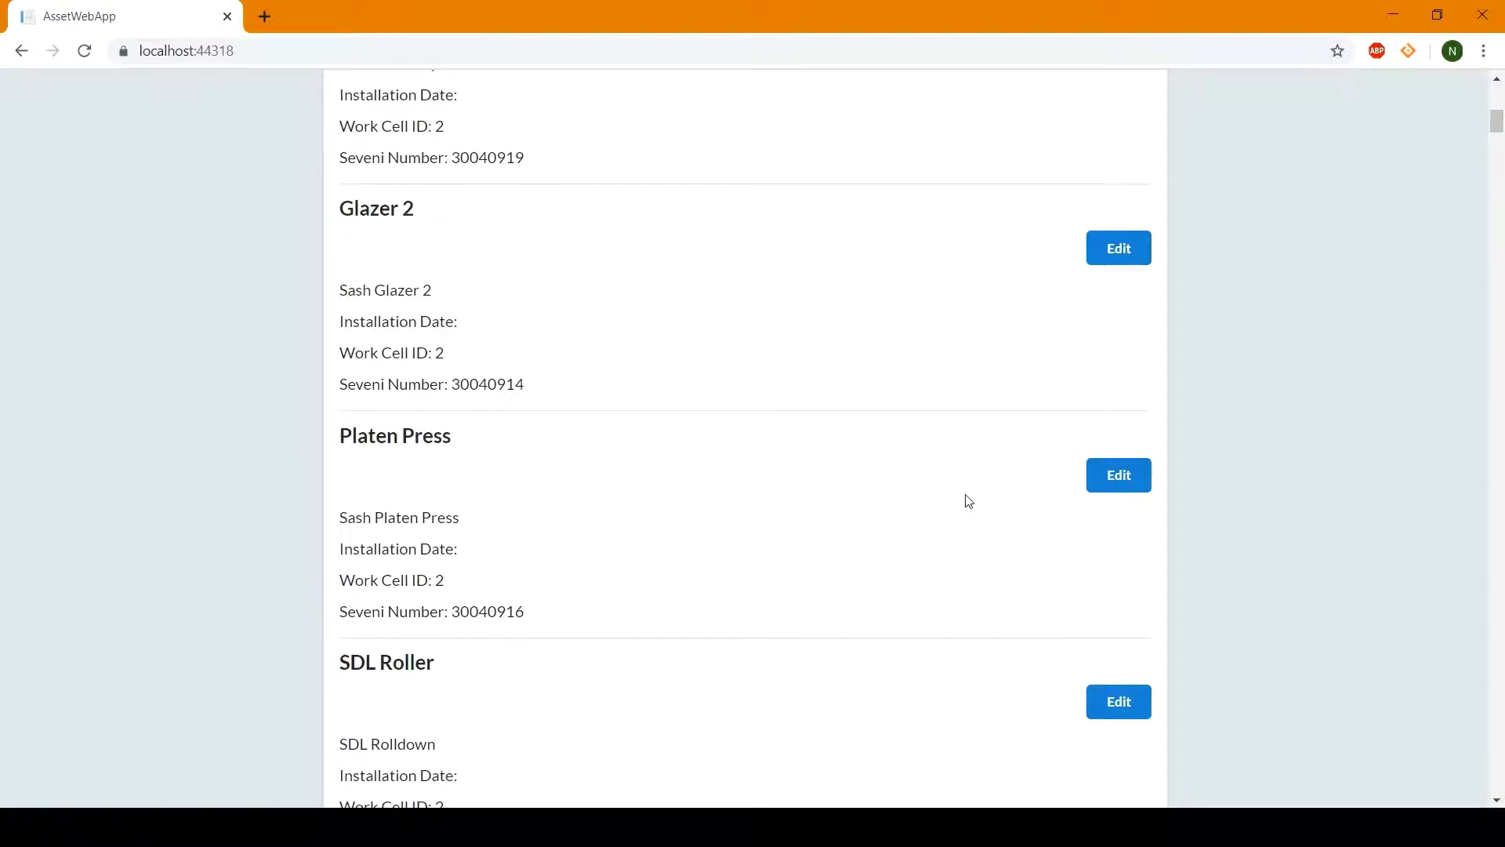
pyautogui.scroll(10, 969, 501)
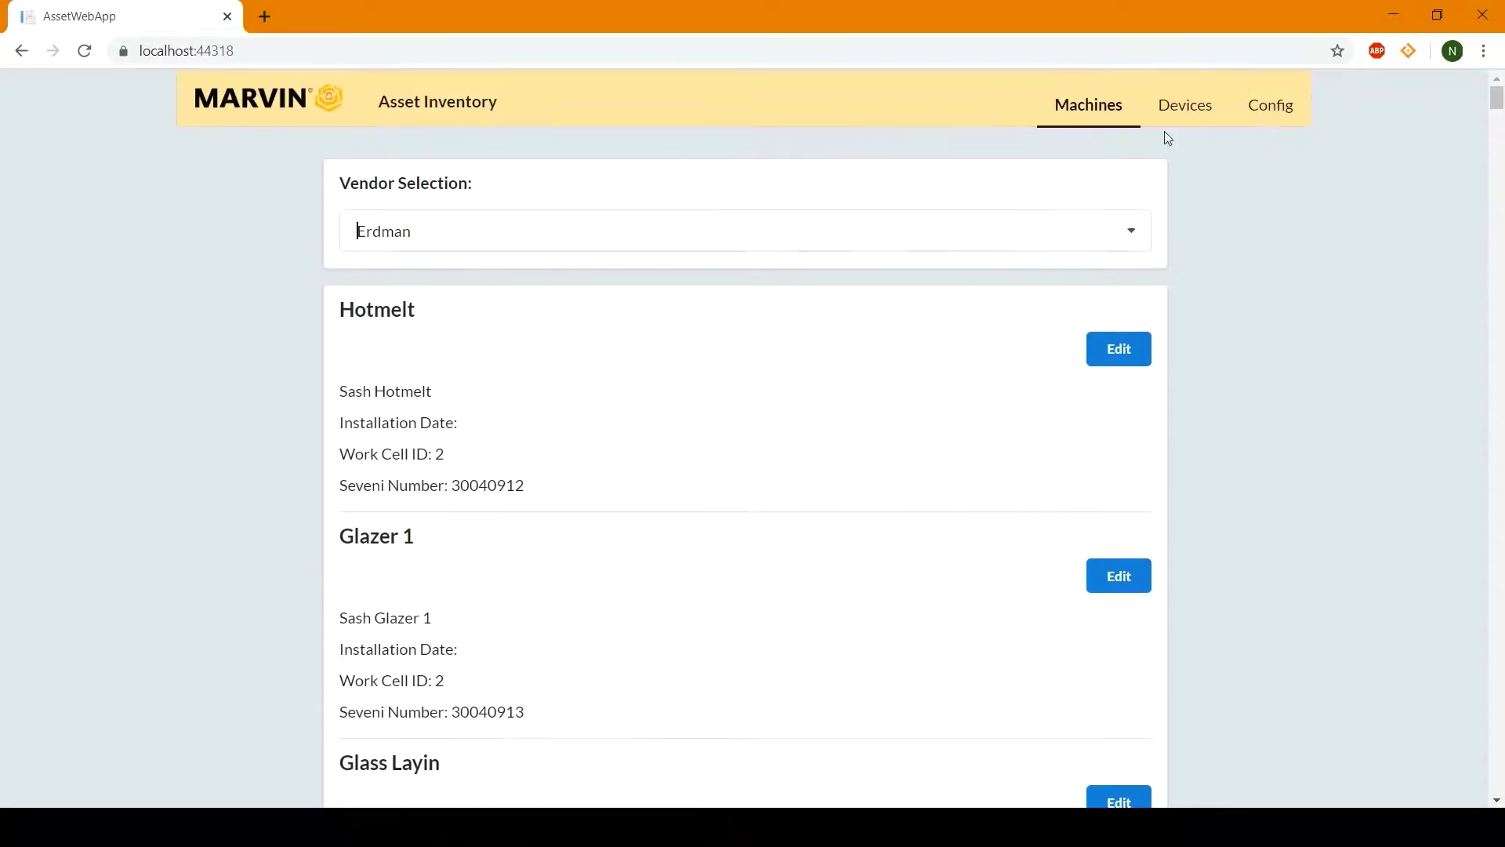
# On the Devices page, filter by the Analog I/O device type and scroll through the results
pyautogui.click(1178, 103)
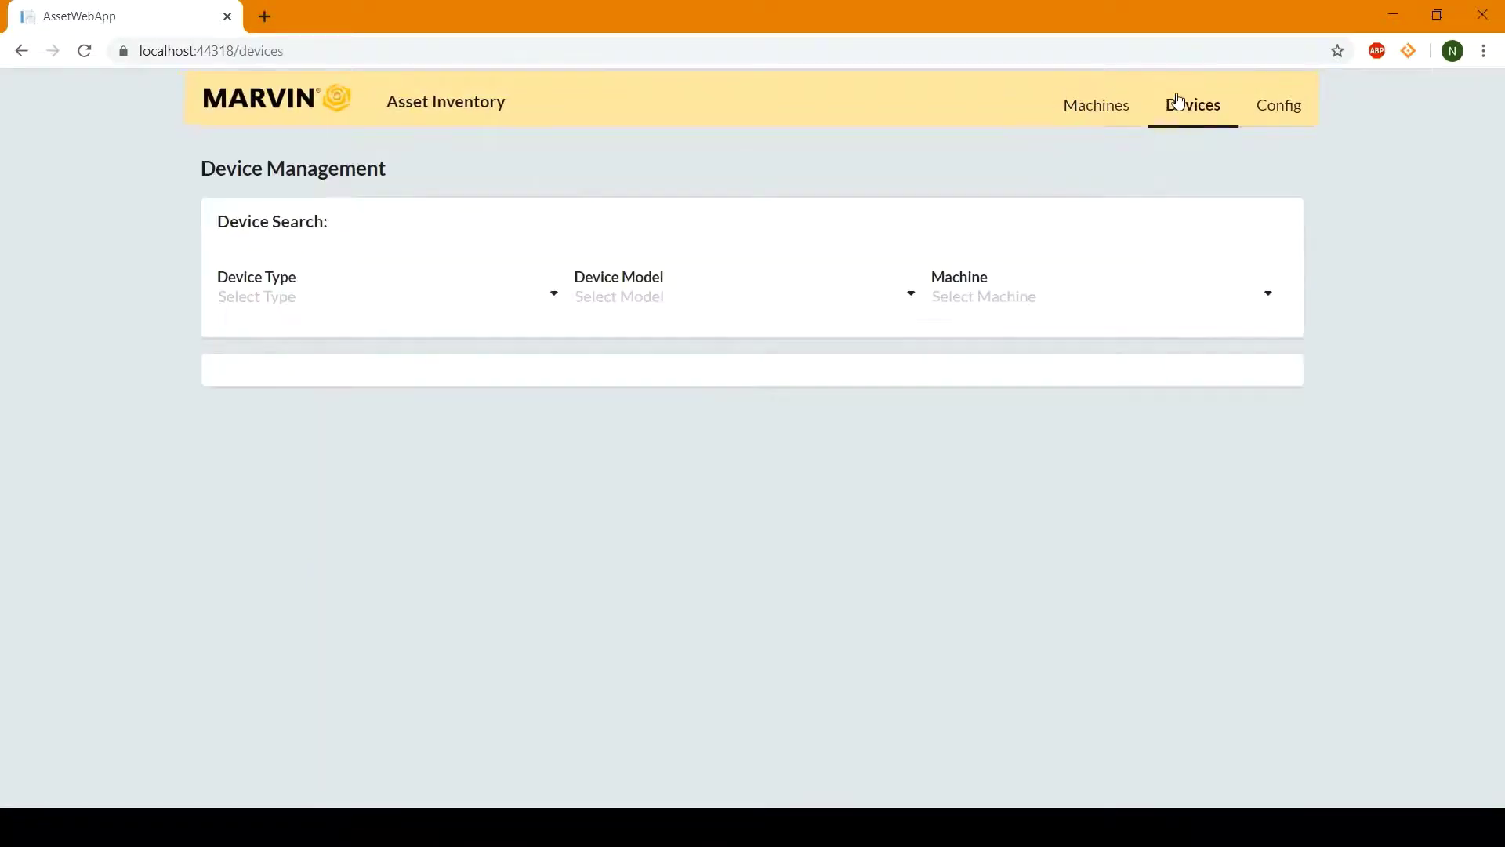
pyautogui.click(374, 288)
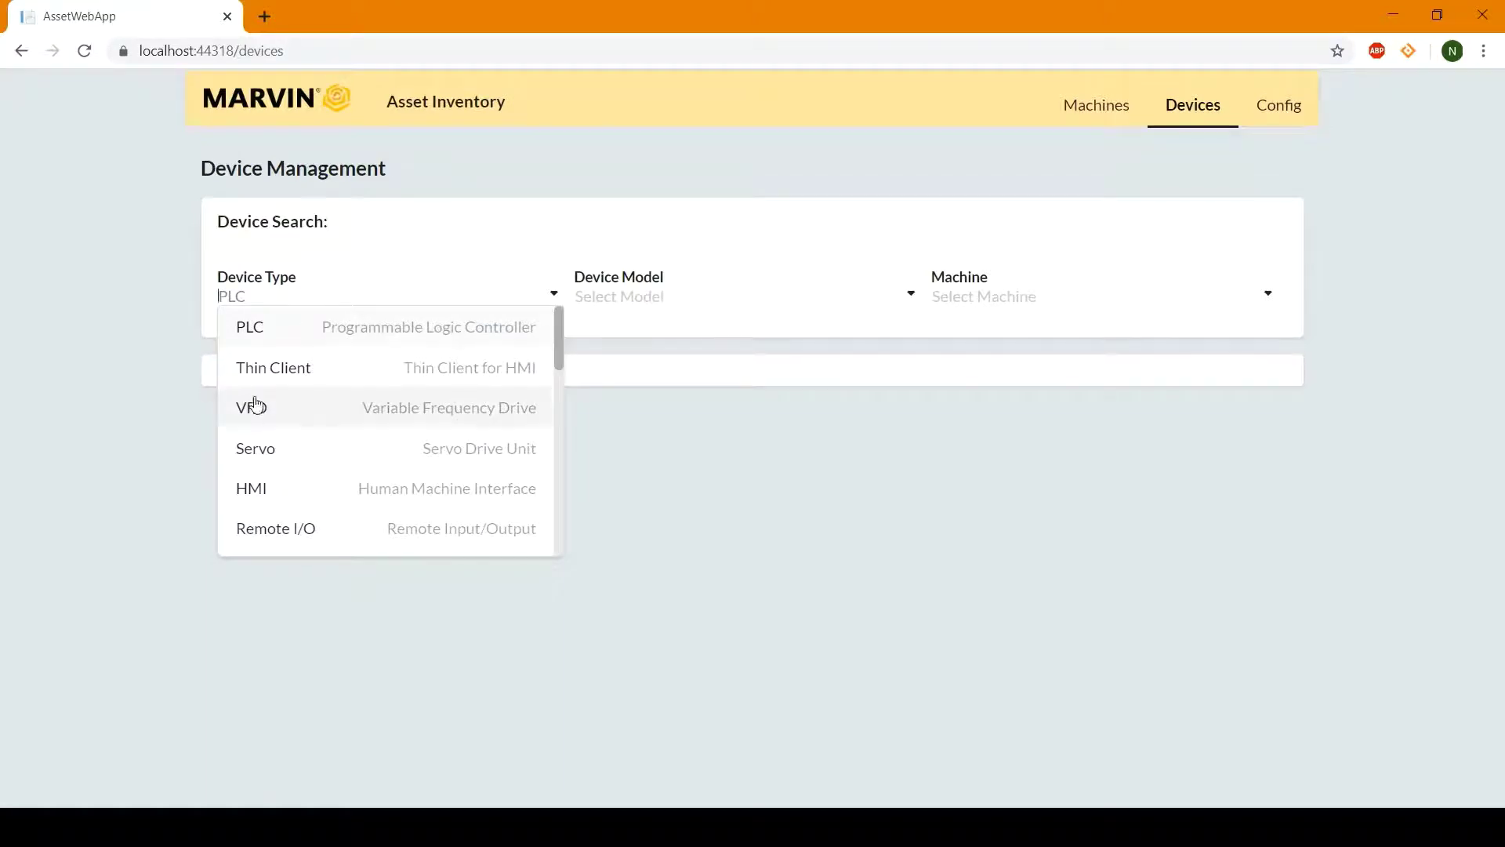
pyautogui.scroll(-3, 289, 464)
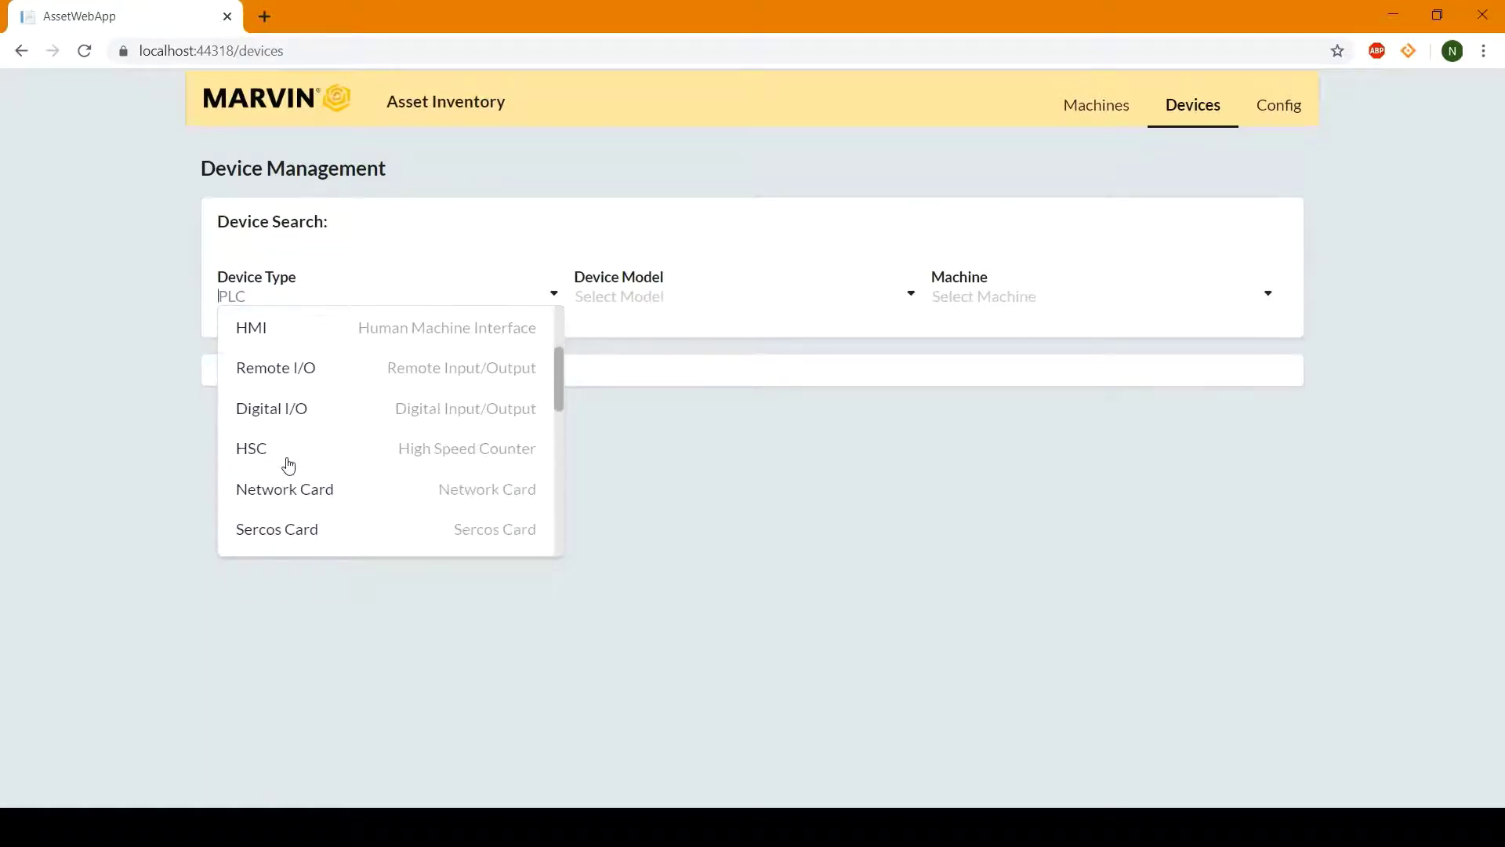
pyautogui.scroll(-1, 289, 464)
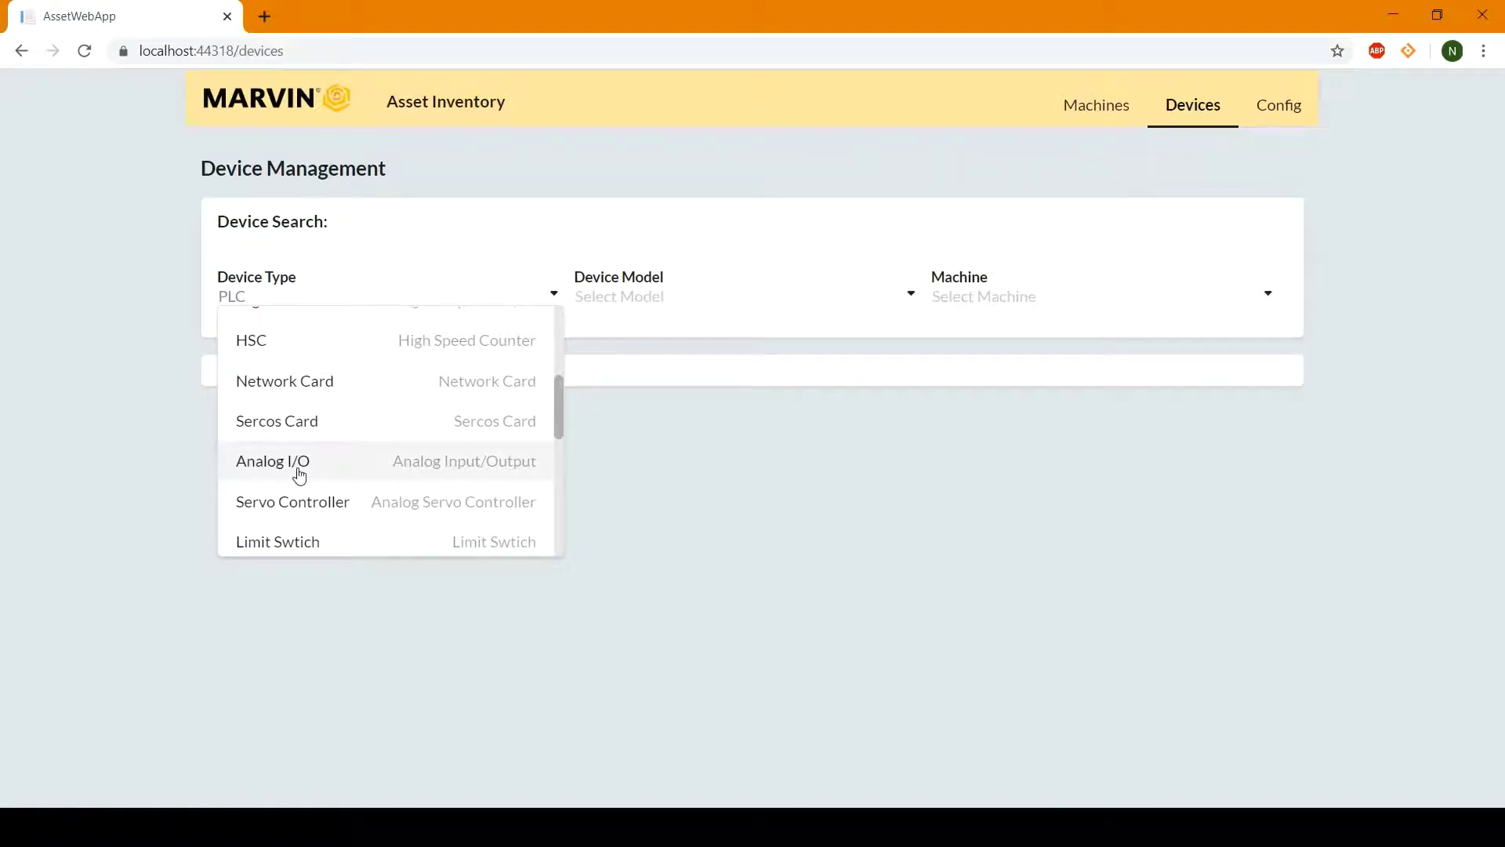
pyautogui.click(296, 473)
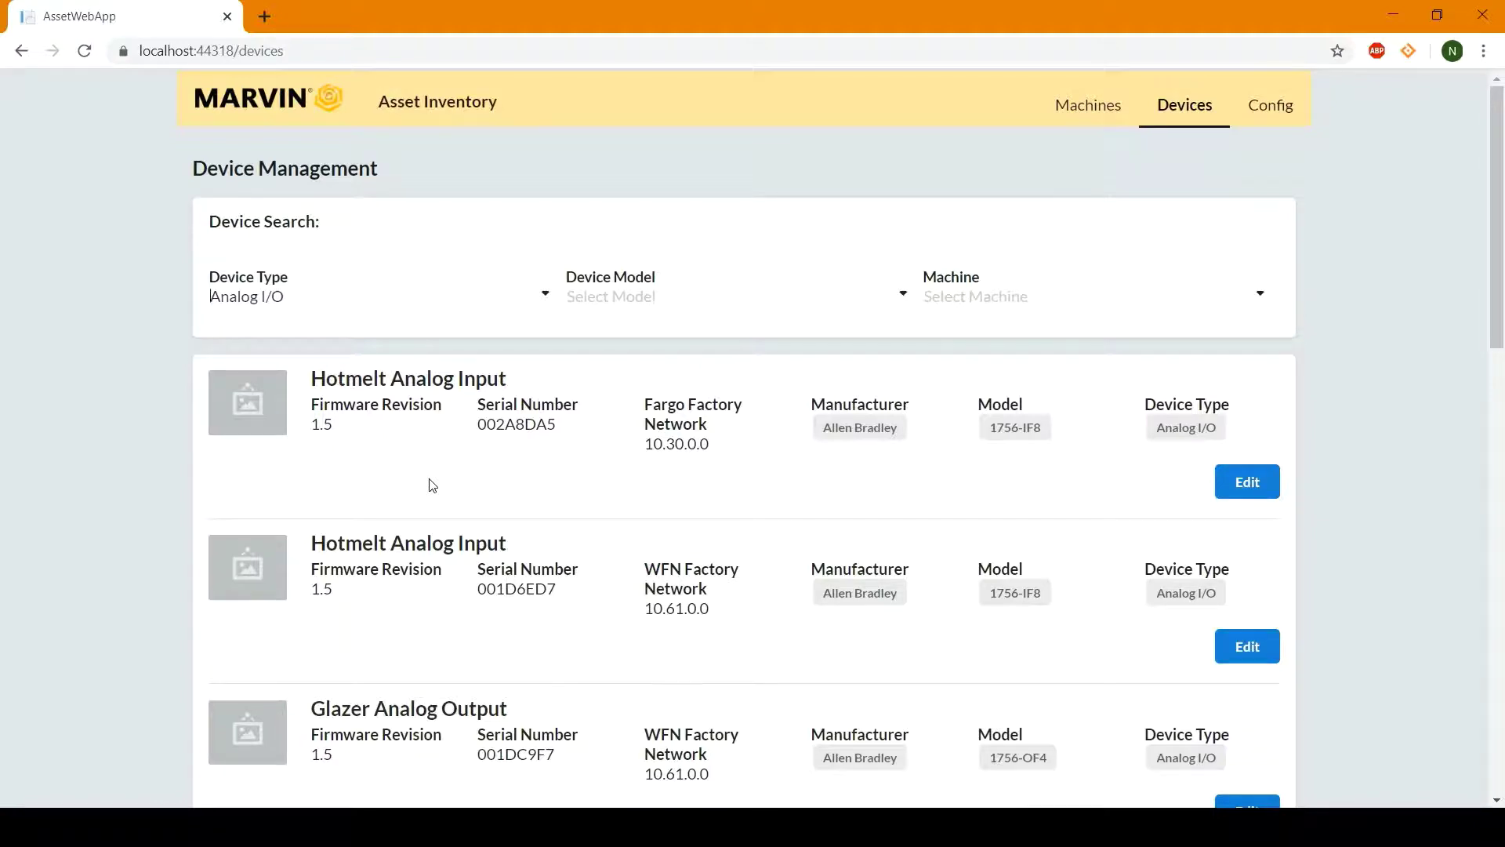
pyautogui.scroll(-2, 432, 484)
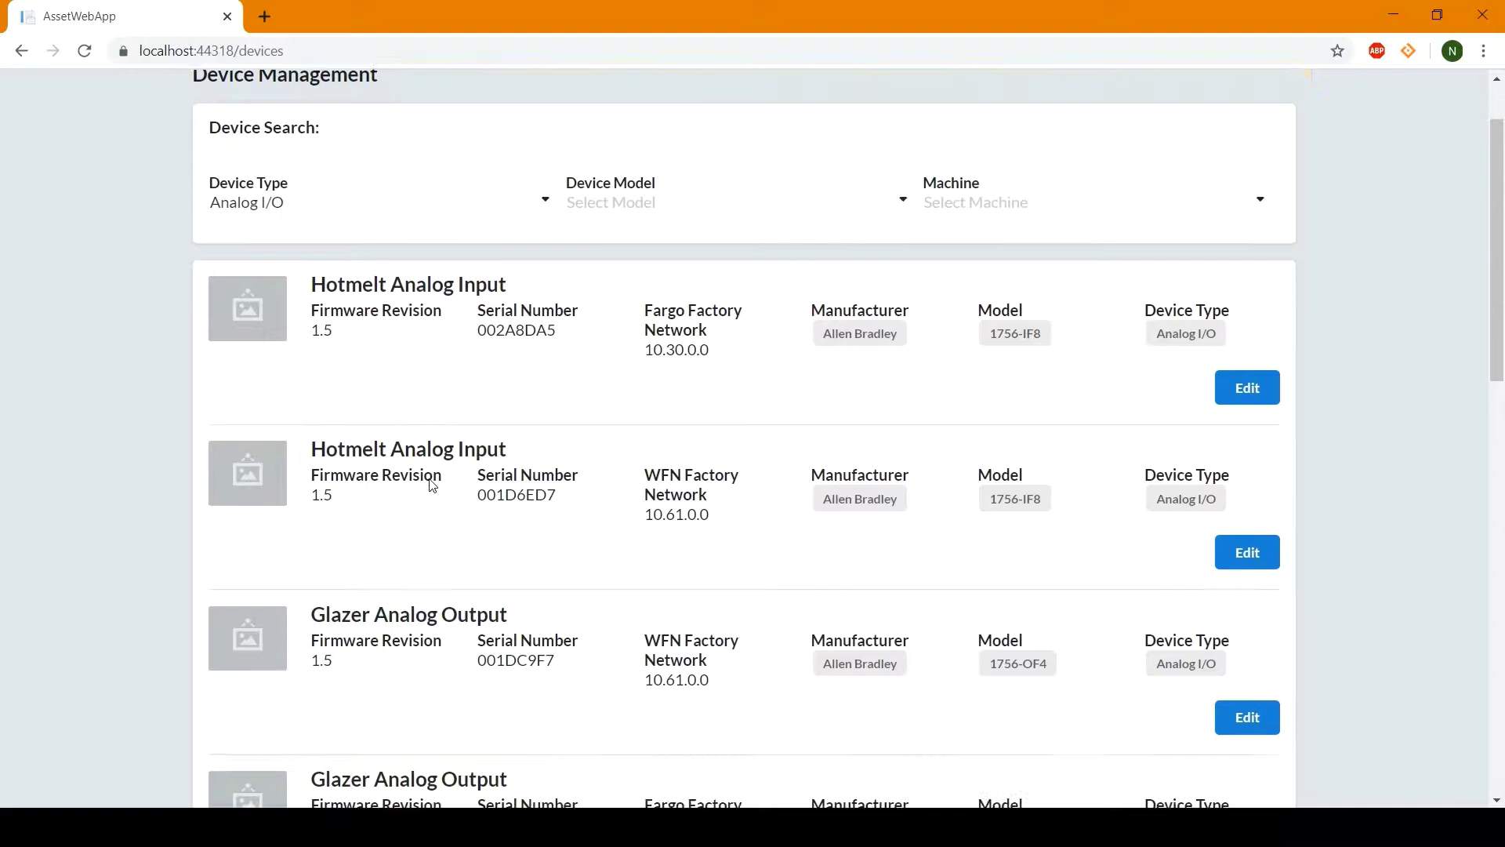
pyautogui.scroll(-2, 432, 483)
pyautogui.scroll(-2, 430, 476)
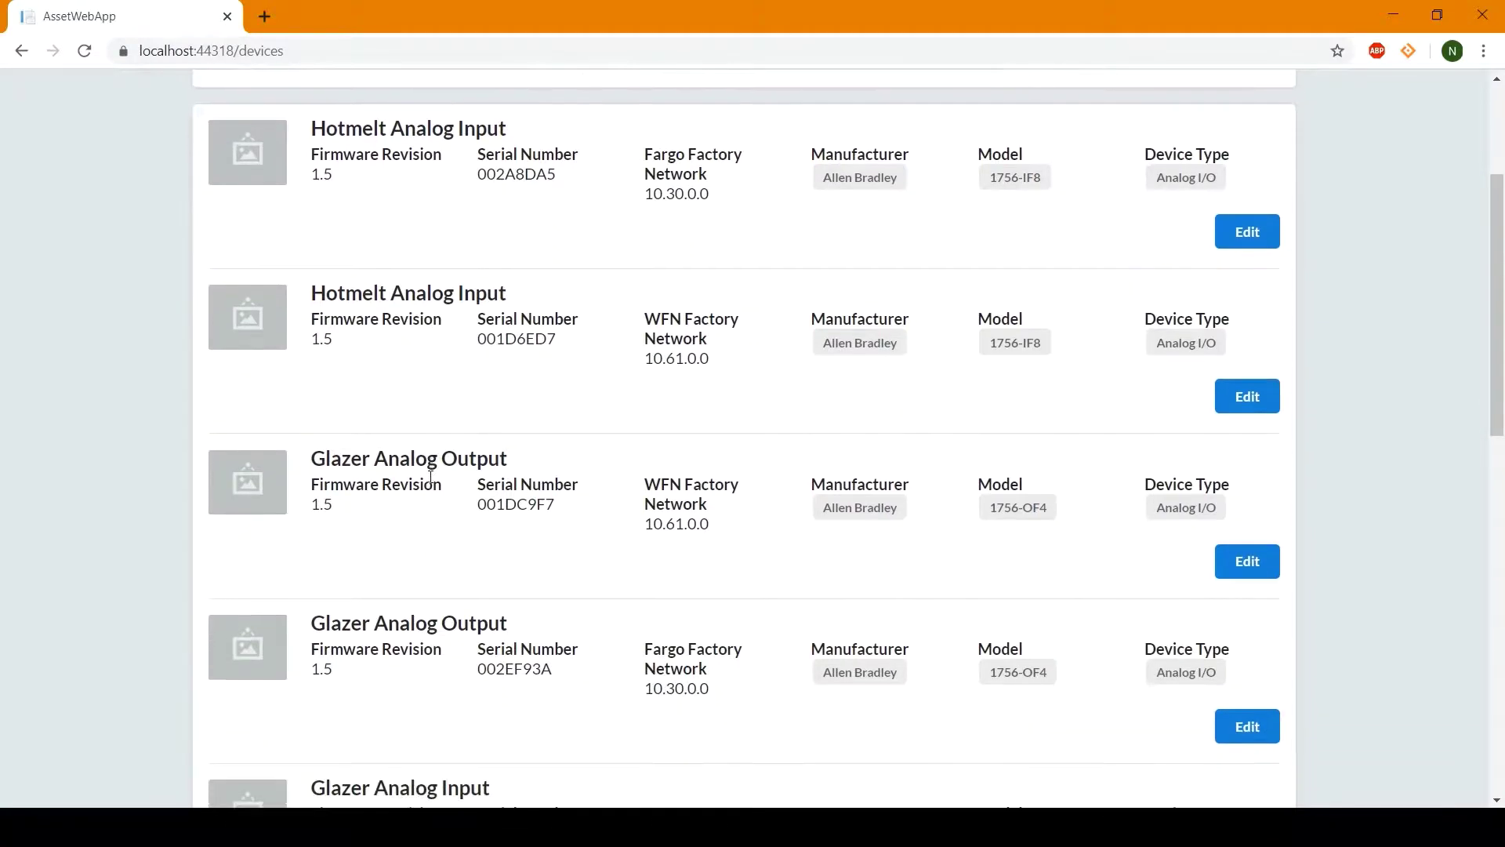
pyautogui.scroll(-10, 430, 477)
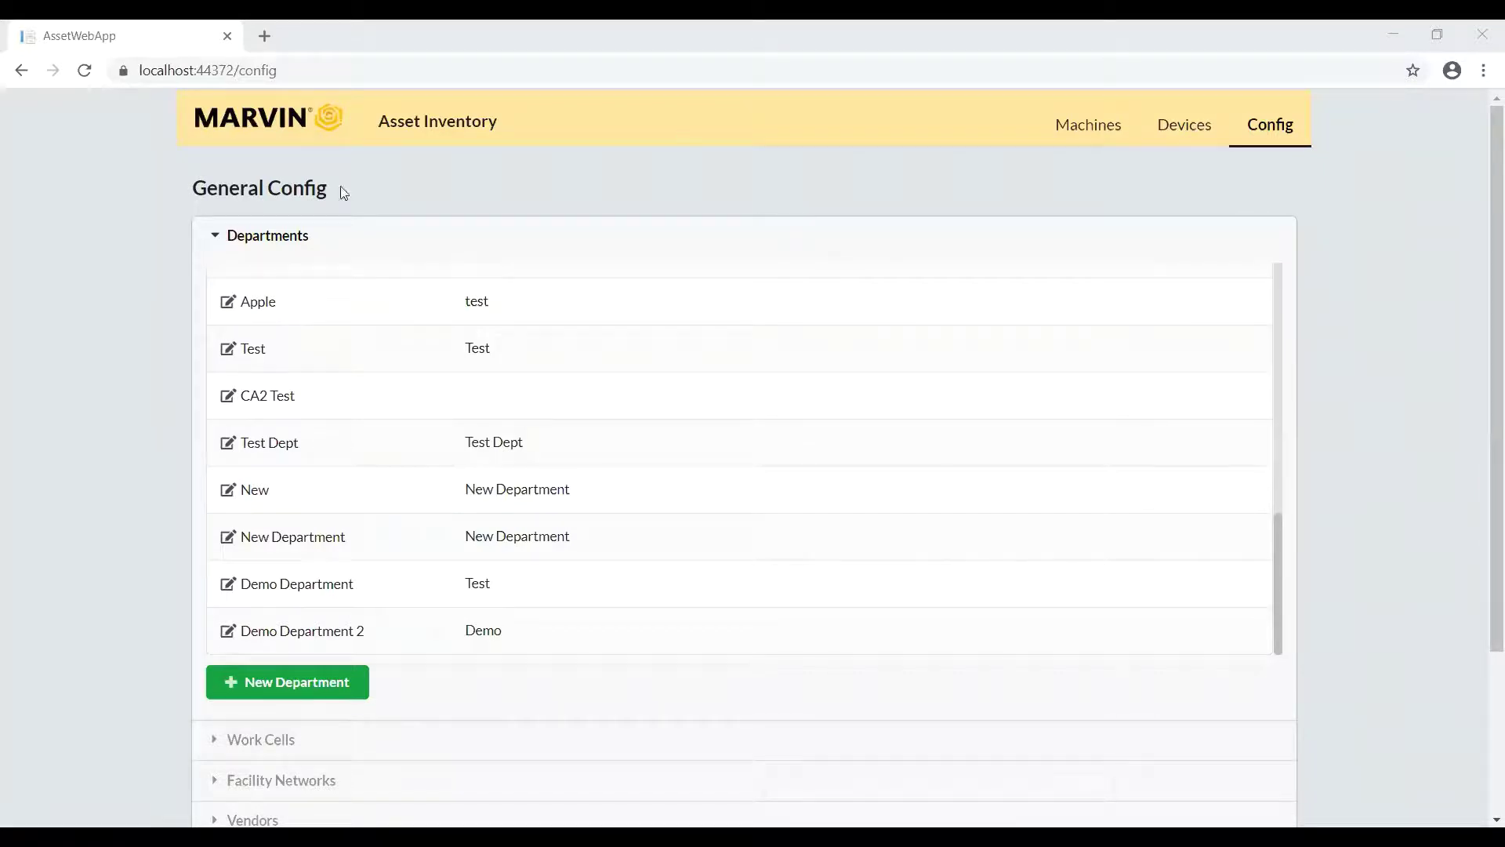
# Collapse and re-expand the Departments section on the Config tab to view its department list
pyautogui.click(259, 237)
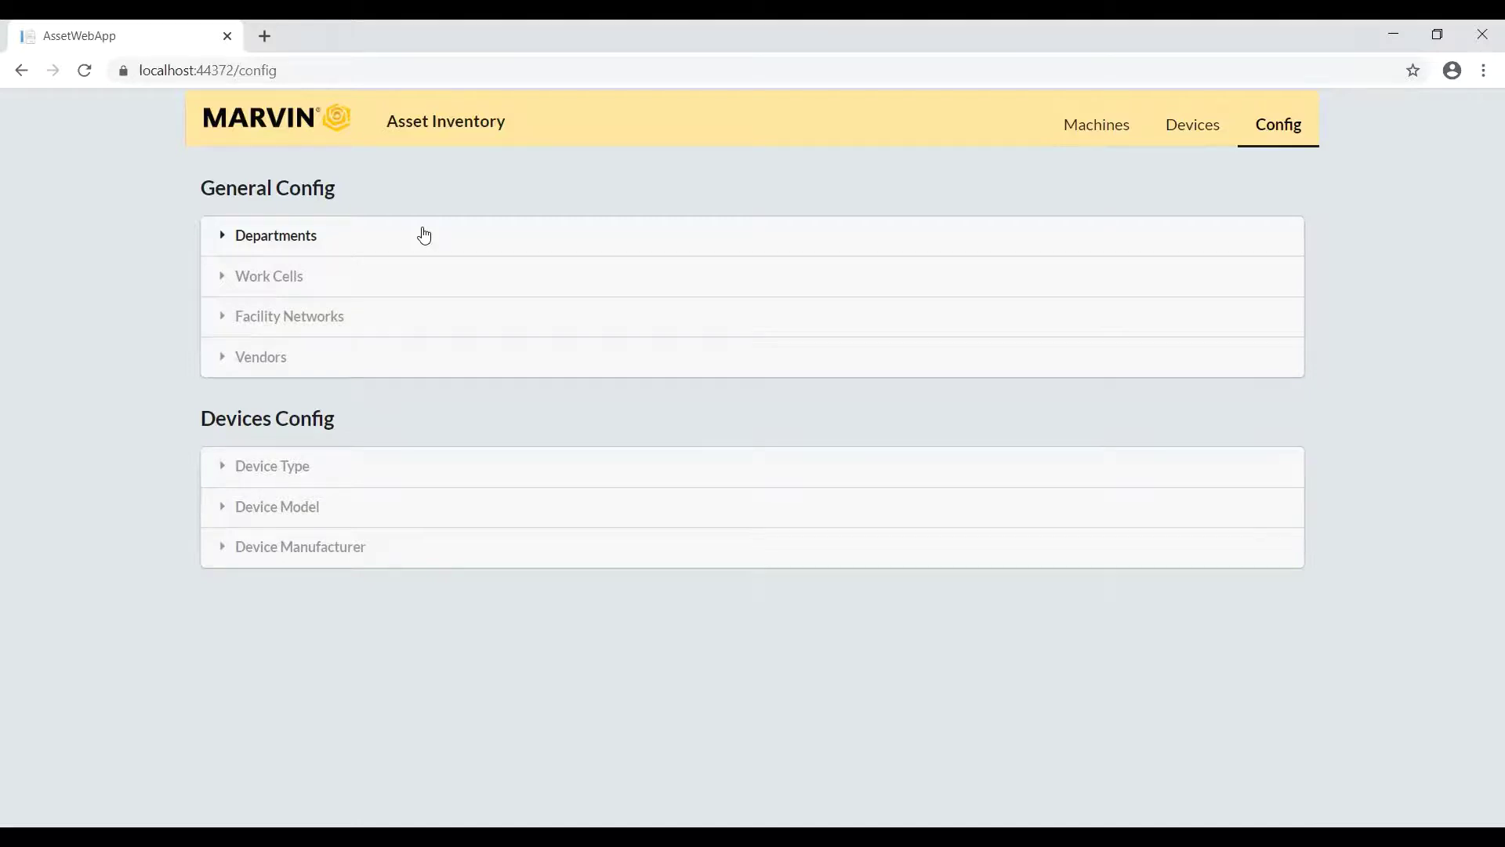
pyautogui.click(424, 236)
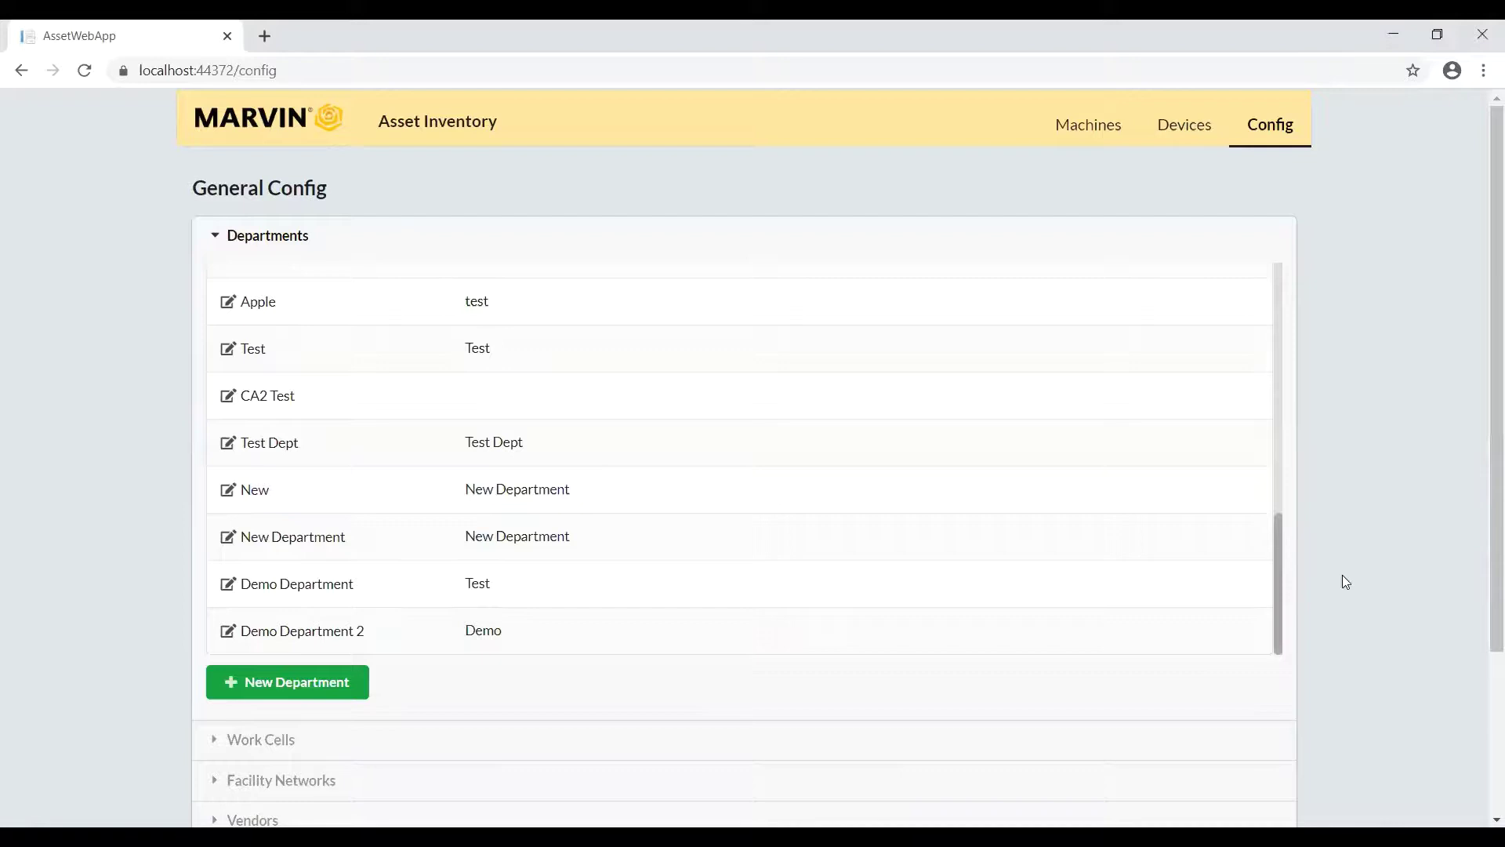
pyautogui.moveTo(1278, 556)
pyautogui.mouseDown()
pyautogui.moveTo(1244, 275)
pyautogui.moveTo(1275, 557)
pyautogui.mouseUp()
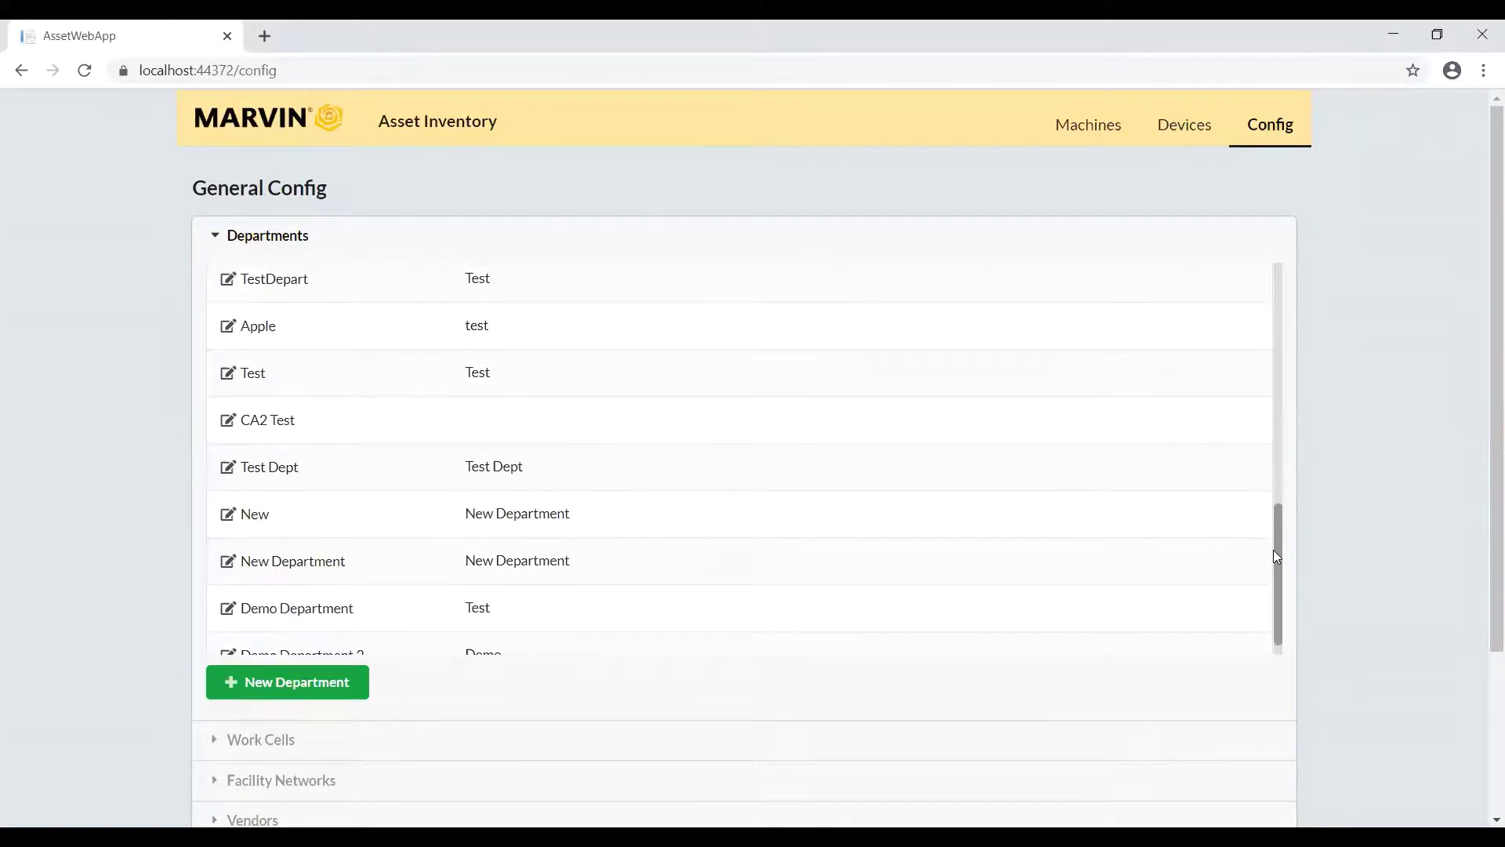
# Create a department named 'Final Demo' with the description 'Demo Presentation'
pyautogui.click(352, 697)
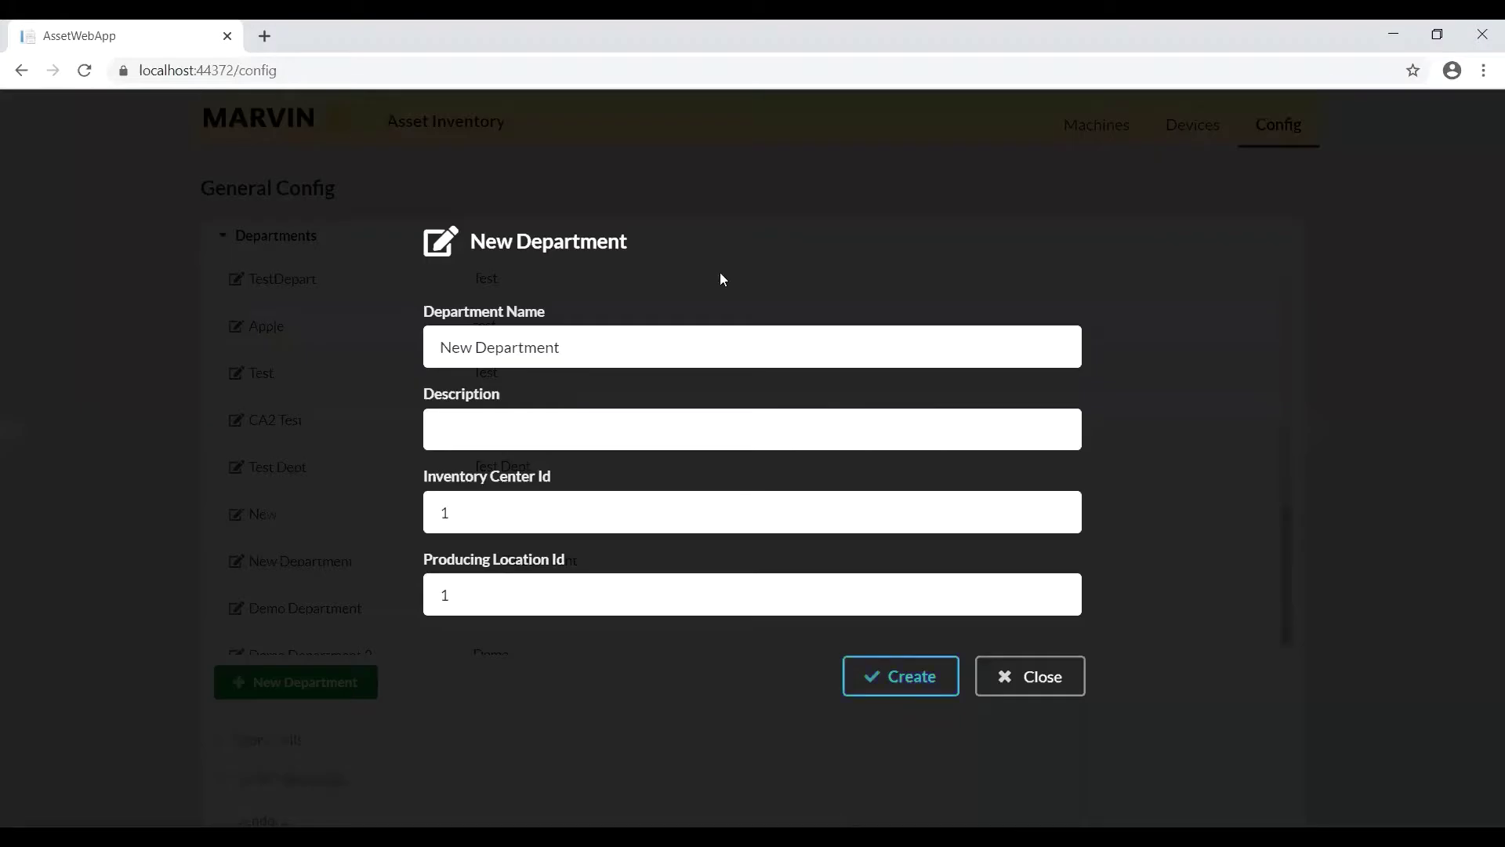
pyautogui.press('BackSpace')
pyautogui.press('BackSpace')
pyautogui.press('BackSpace')
pyautogui.press('BackSpace')
pyautogui.press('BackSpace')
pyautogui.press('BackSpace')
pyautogui.press('BackSpace')
pyautogui.press('BackSpace')
pyautogui.press('BackSpace')
pyautogui.press('BackSpace')
pyautogui.press('BackSpace')
pyautogui.press('BackSpace')
pyautogui.press('BackSpace')
pyautogui.press('BackSpace')
pyautogui.write('Final Demo')
pyautogui.click(703, 415)
pyautogui.write('Demo')
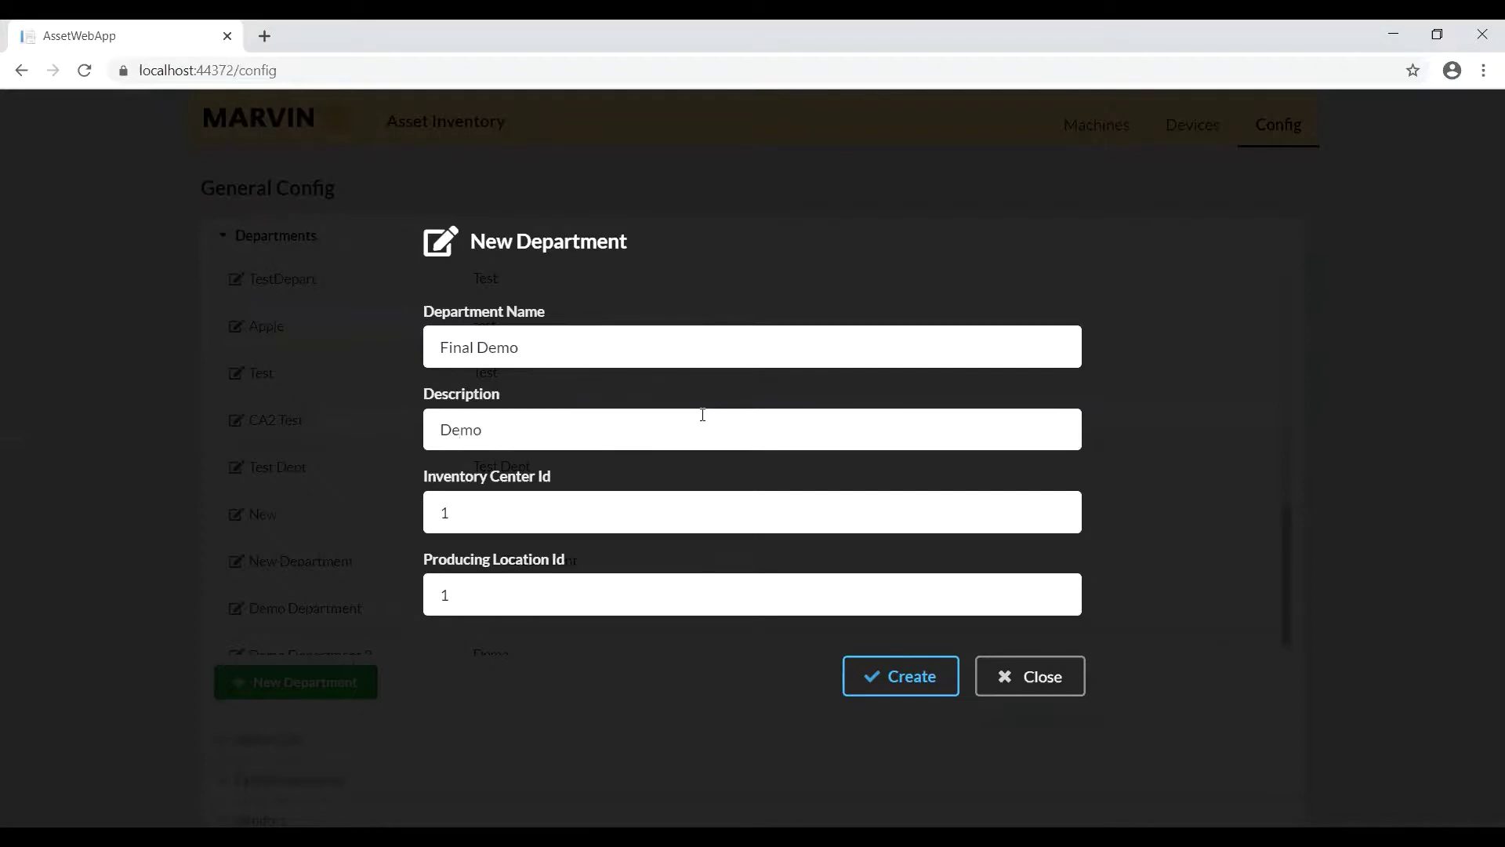
pyautogui.write('Presentation')
pyautogui.click(891, 686)
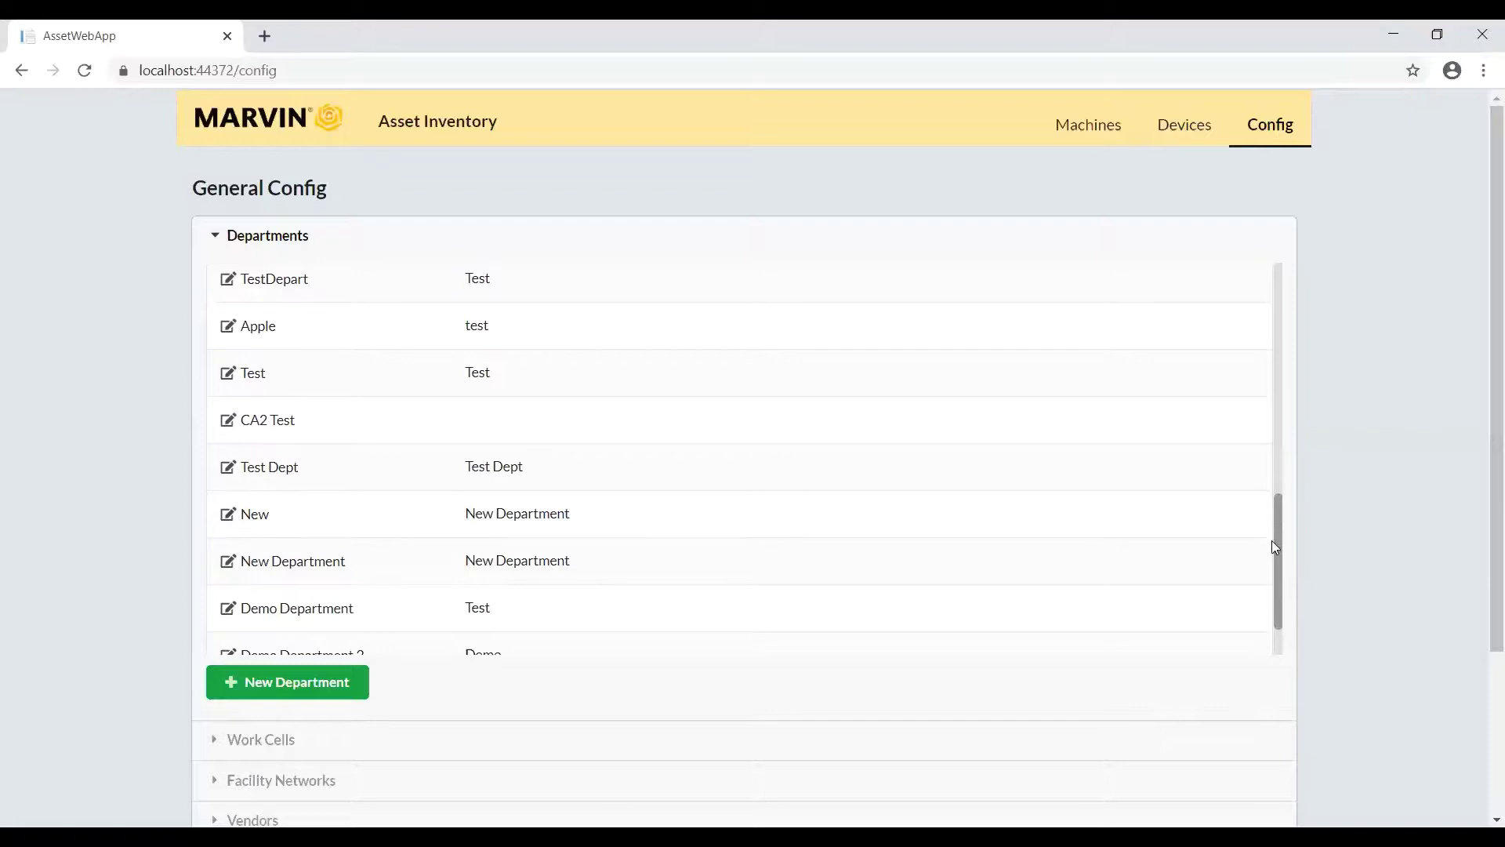
pyautogui.moveTo(1276, 547); pyautogui.dragTo(1280, 605)
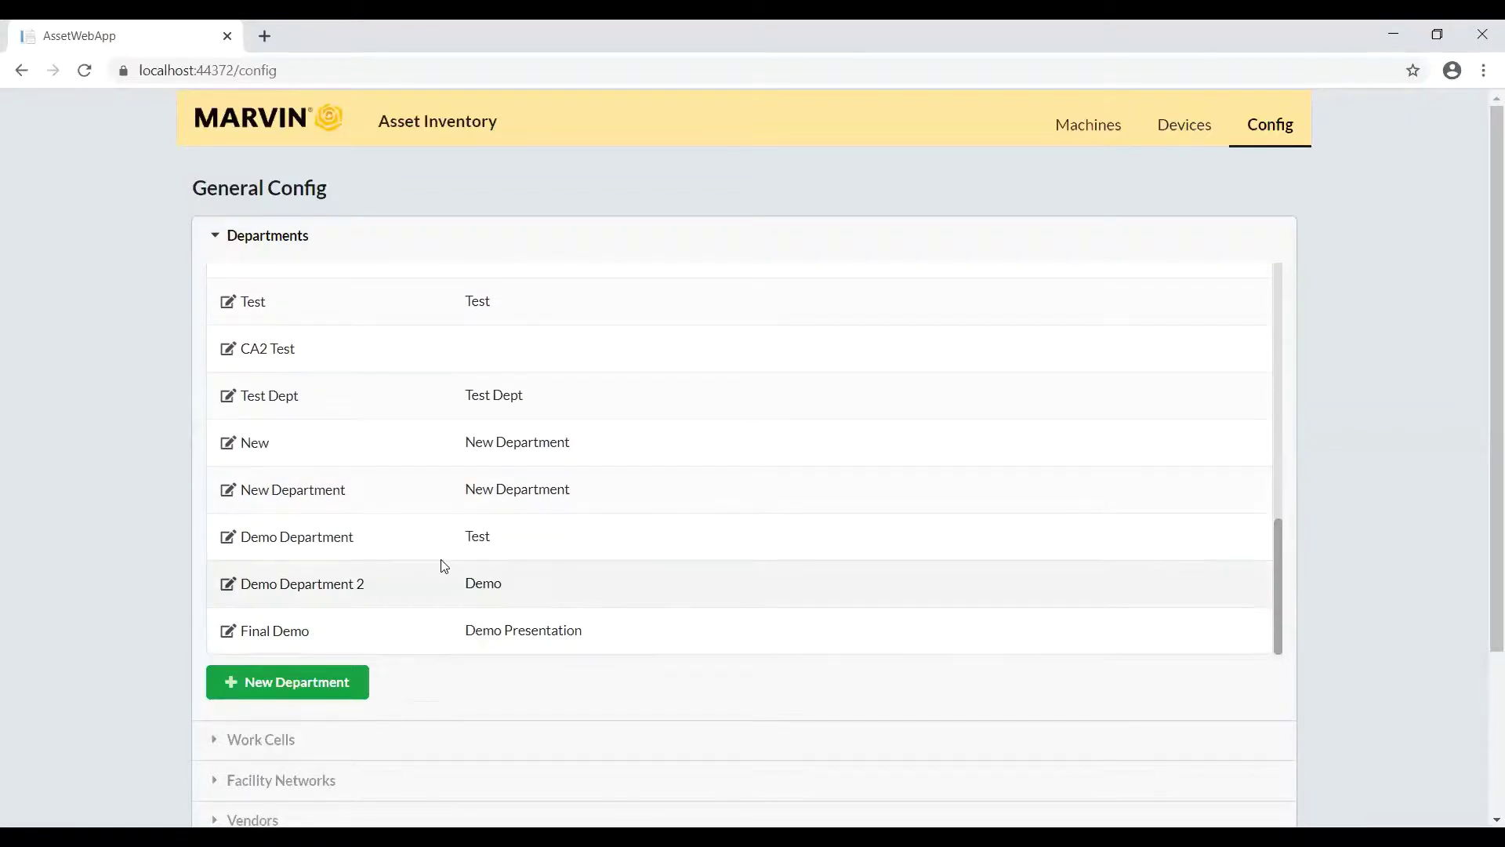
# Collapse Departments and expand the Device Type section under Devices Config, scrolling to its end
pyautogui.click(249, 232)
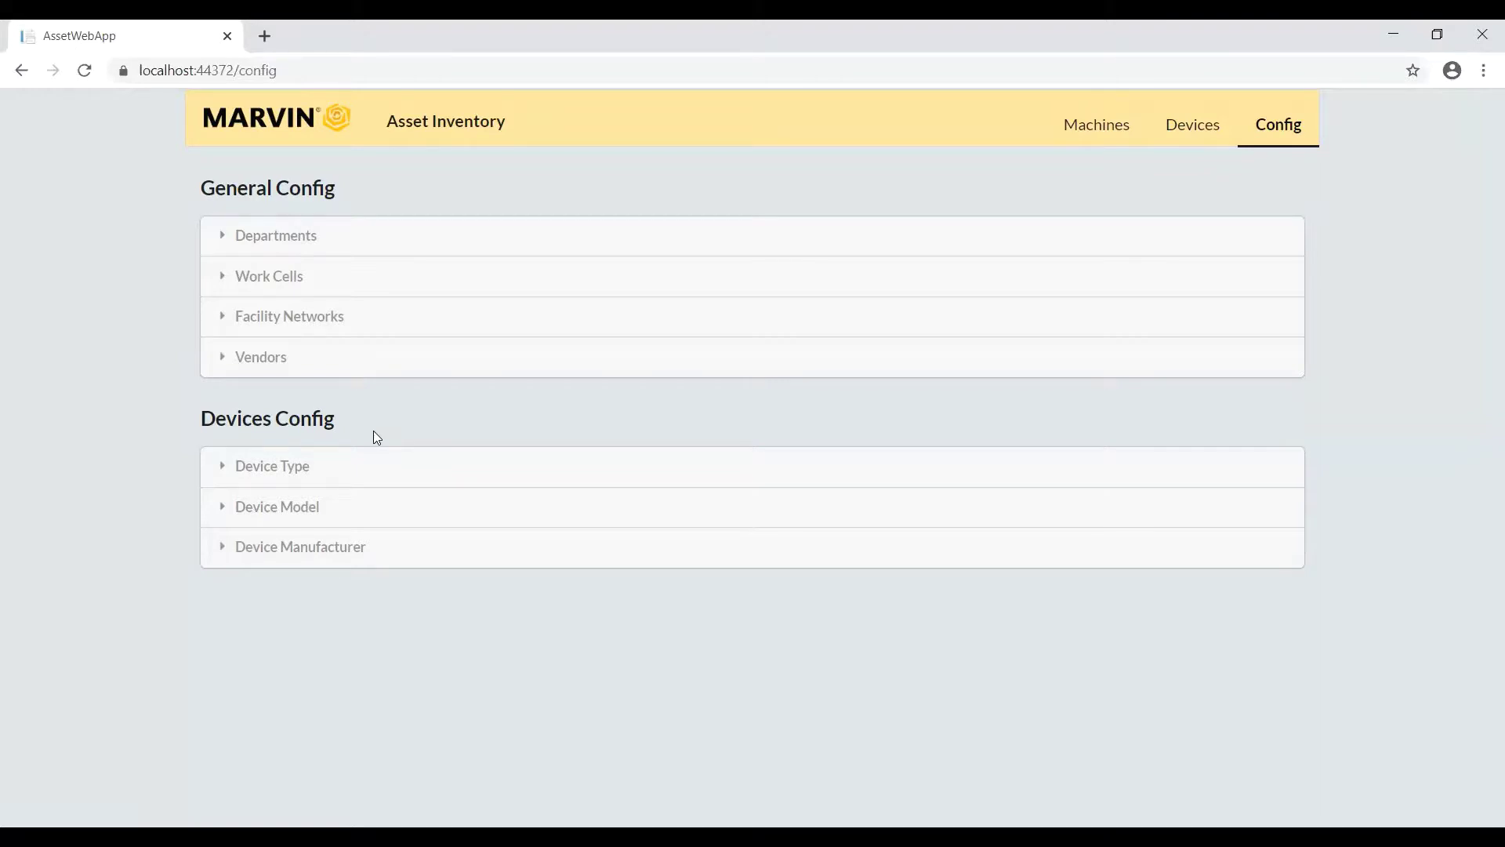
pyautogui.click(272, 467)
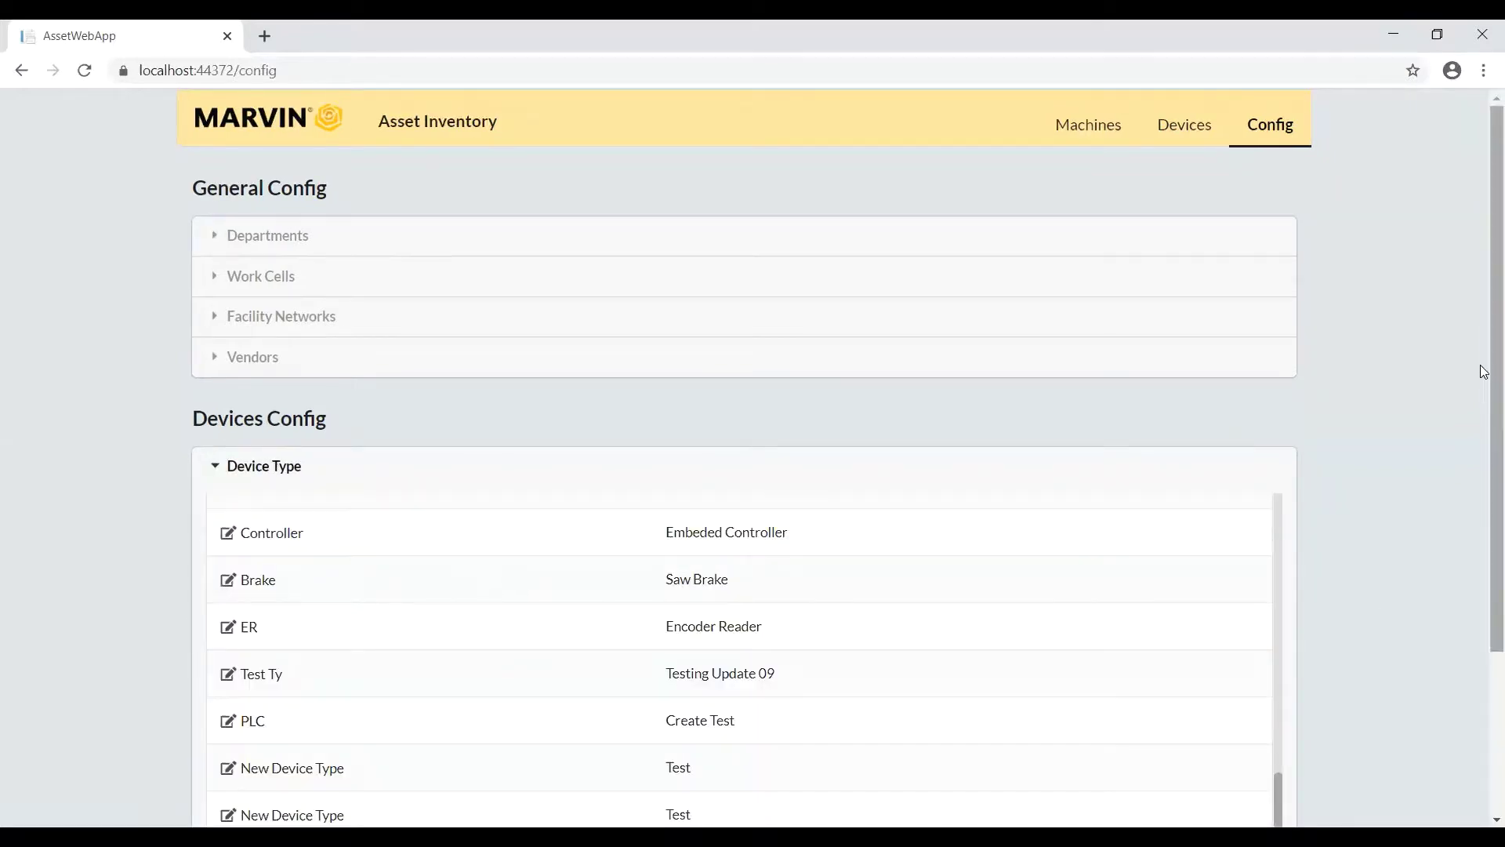
pyautogui.moveTo(1484, 372); pyautogui.dragTo(1482, 473)
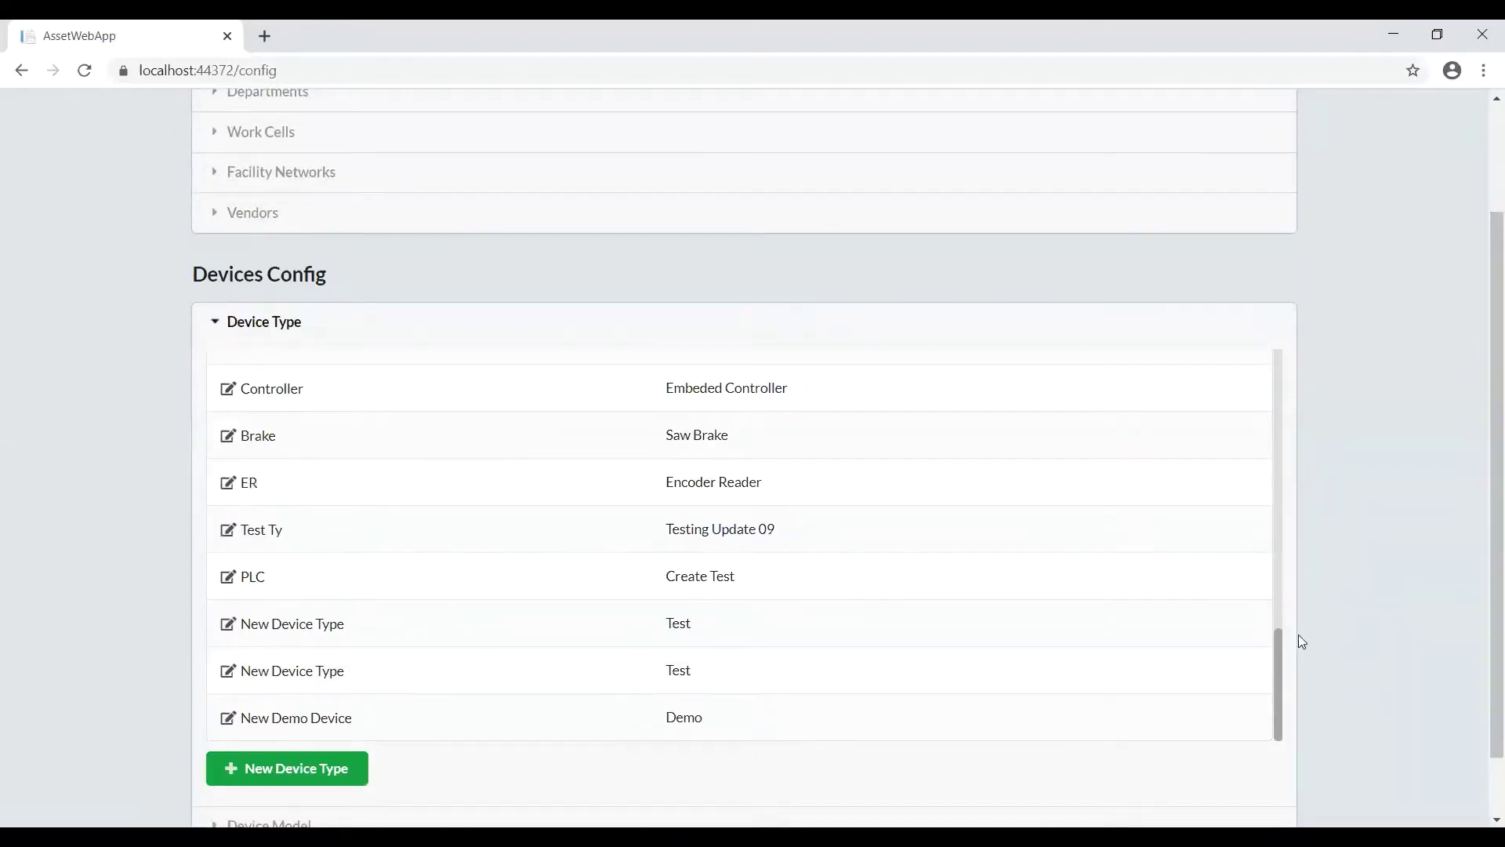
pyautogui.moveTo(1280, 630); pyautogui.dragTo(1304, 669)
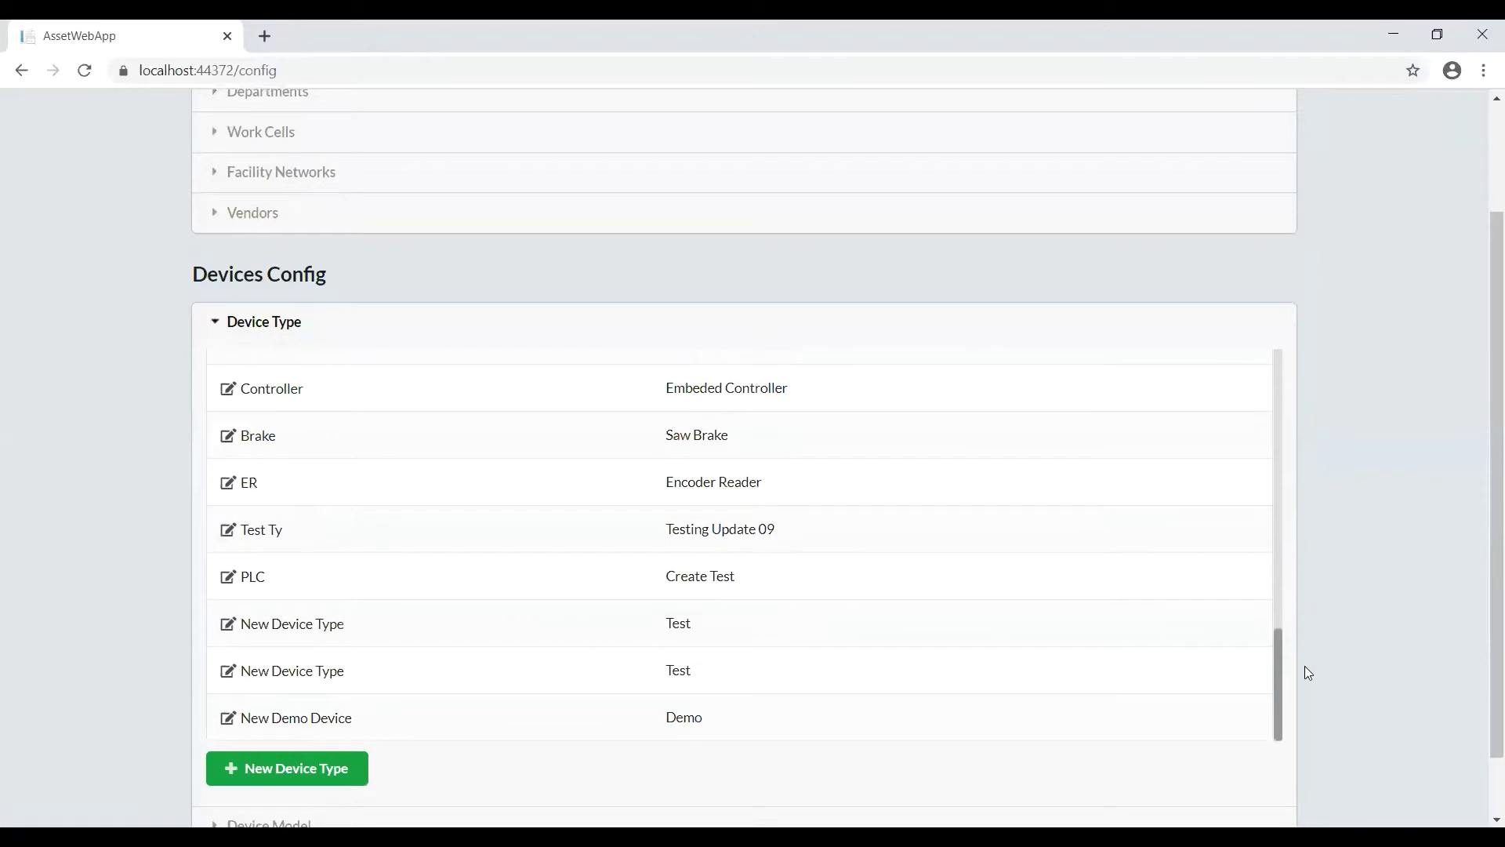
# Create the device type 'Final Demo Type' with the description 'Test for final demo'
pyautogui.click(298, 787)
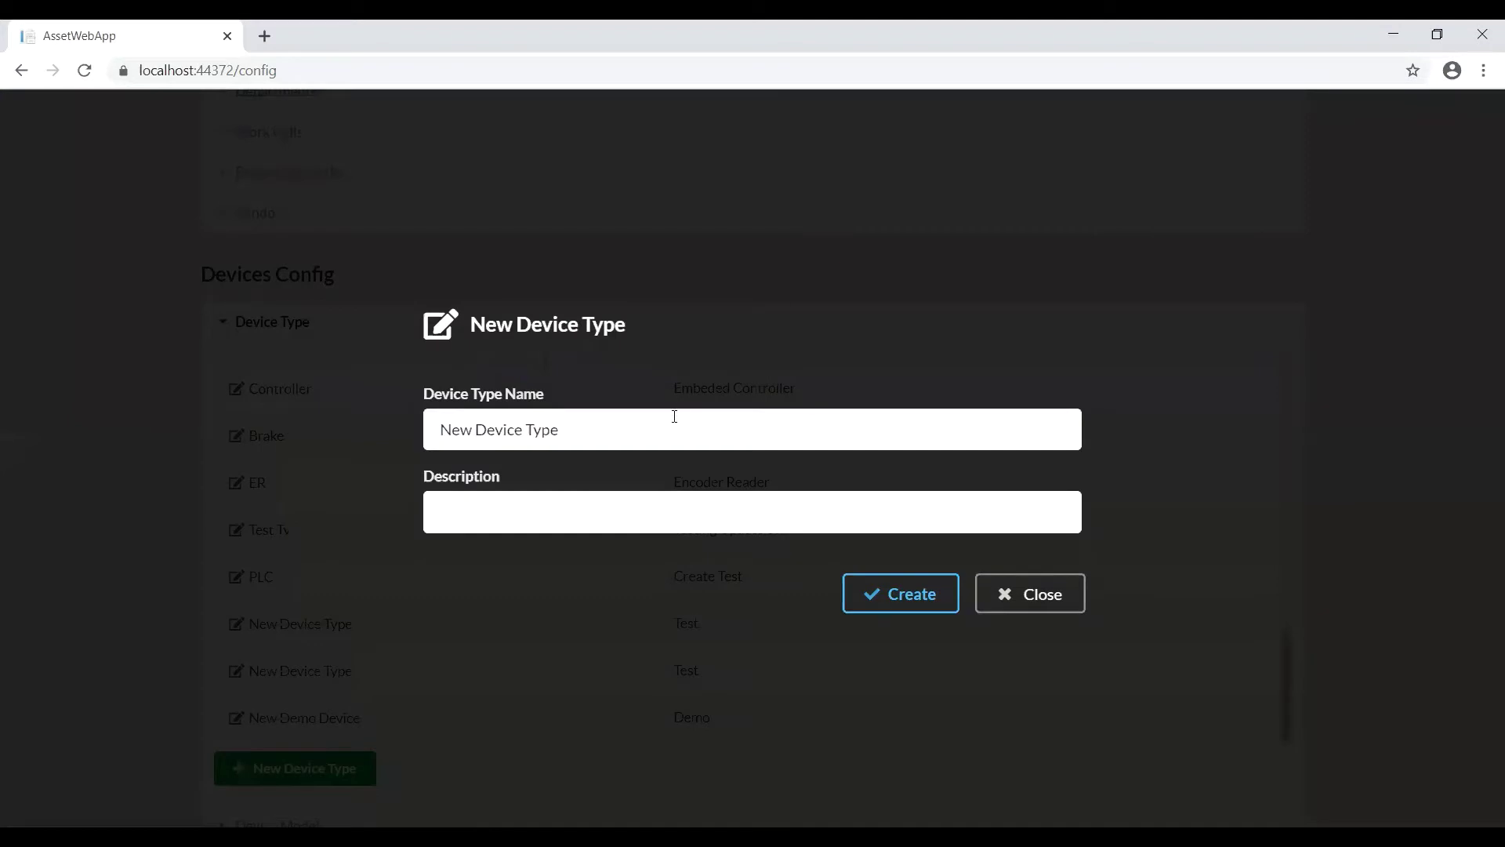
pyautogui.press('BackSpace')
pyautogui.press('BackSpace')
pyautogui.press('BackSpace')
pyautogui.press('BackSpace')
pyautogui.press('BackSpace')
pyautogui.press('BackSpace')
pyautogui.press('BackSpace')
pyautogui.press('BackSpace')
pyautogui.press('BackSpace')
pyautogui.press('BackSpace')
pyautogui.press('BackSpace')
pyautogui.press('BackSpace')
pyautogui.press('BackSpace')
pyautogui.press('BackSpace')
pyautogui.press('BackSpace')
pyautogui.write('Final Demo Type')
pyautogui.click(645, 524)
pyautogui.write('Test for final demo')
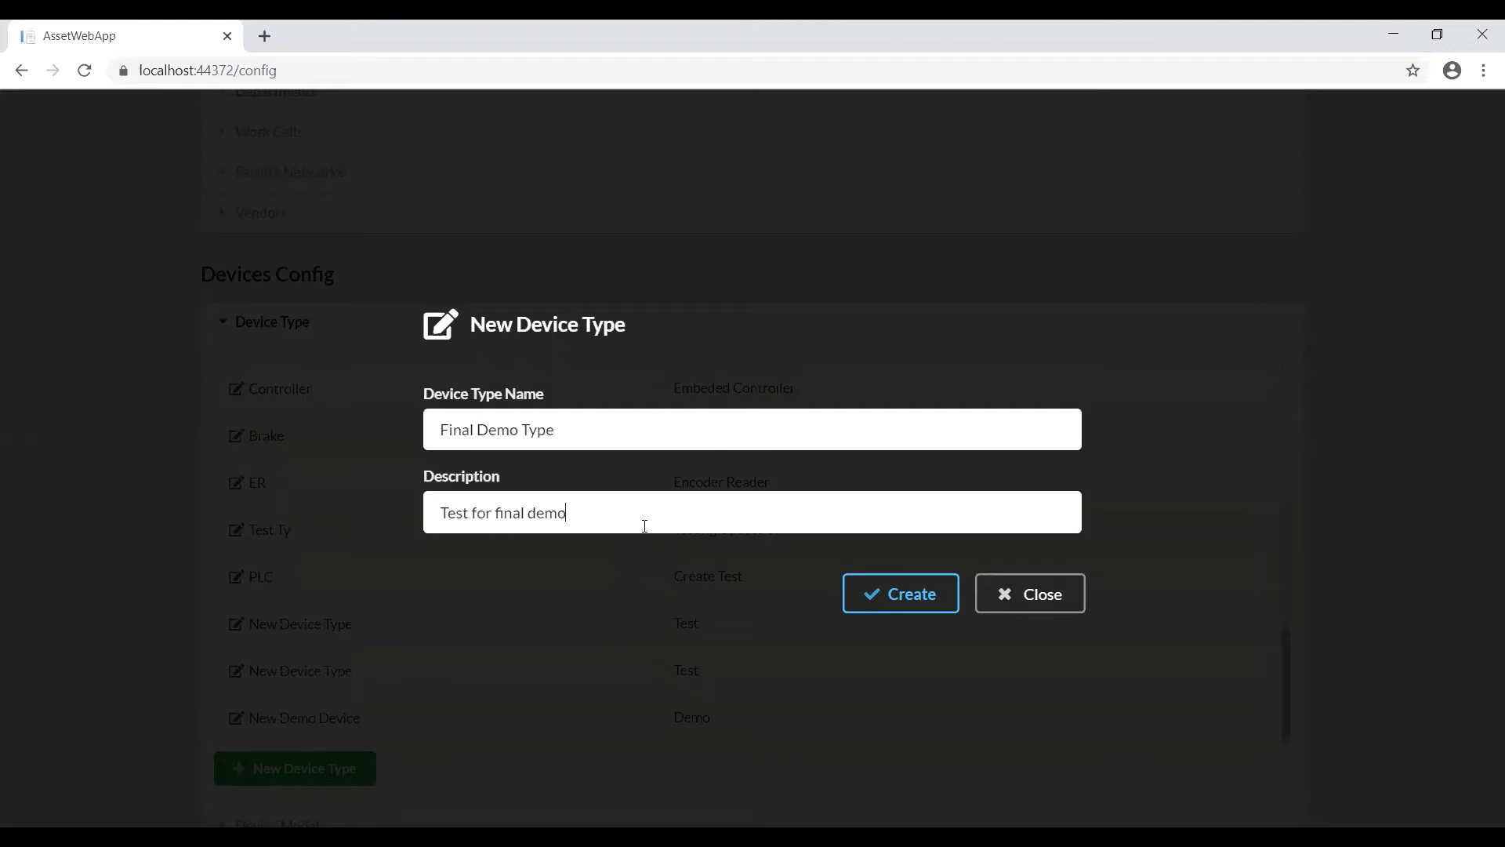
pyautogui.click(873, 614)
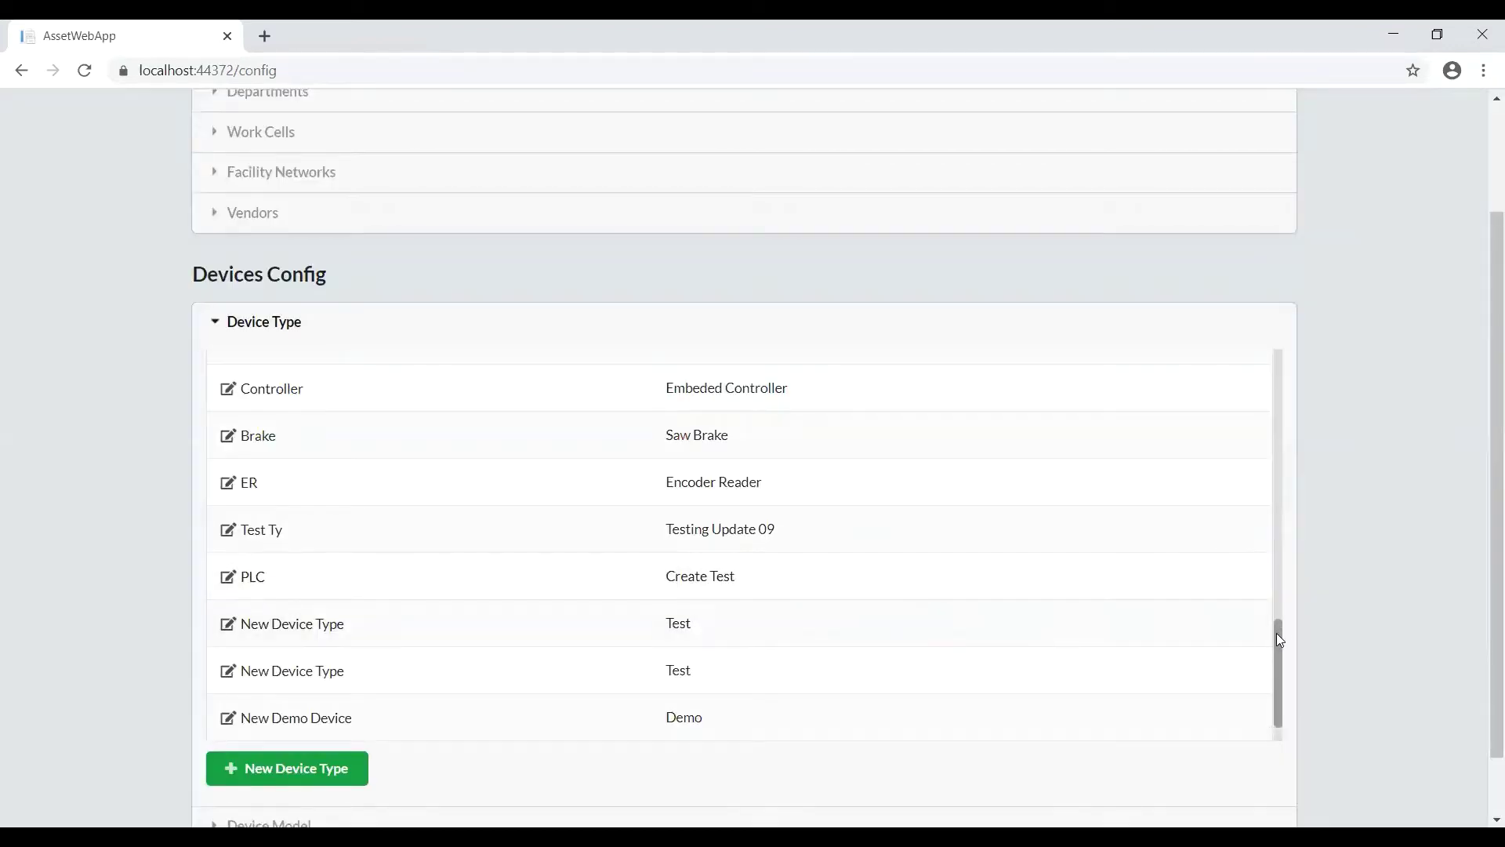
pyautogui.moveTo(1277, 639); pyautogui.dragTo(1282, 697)
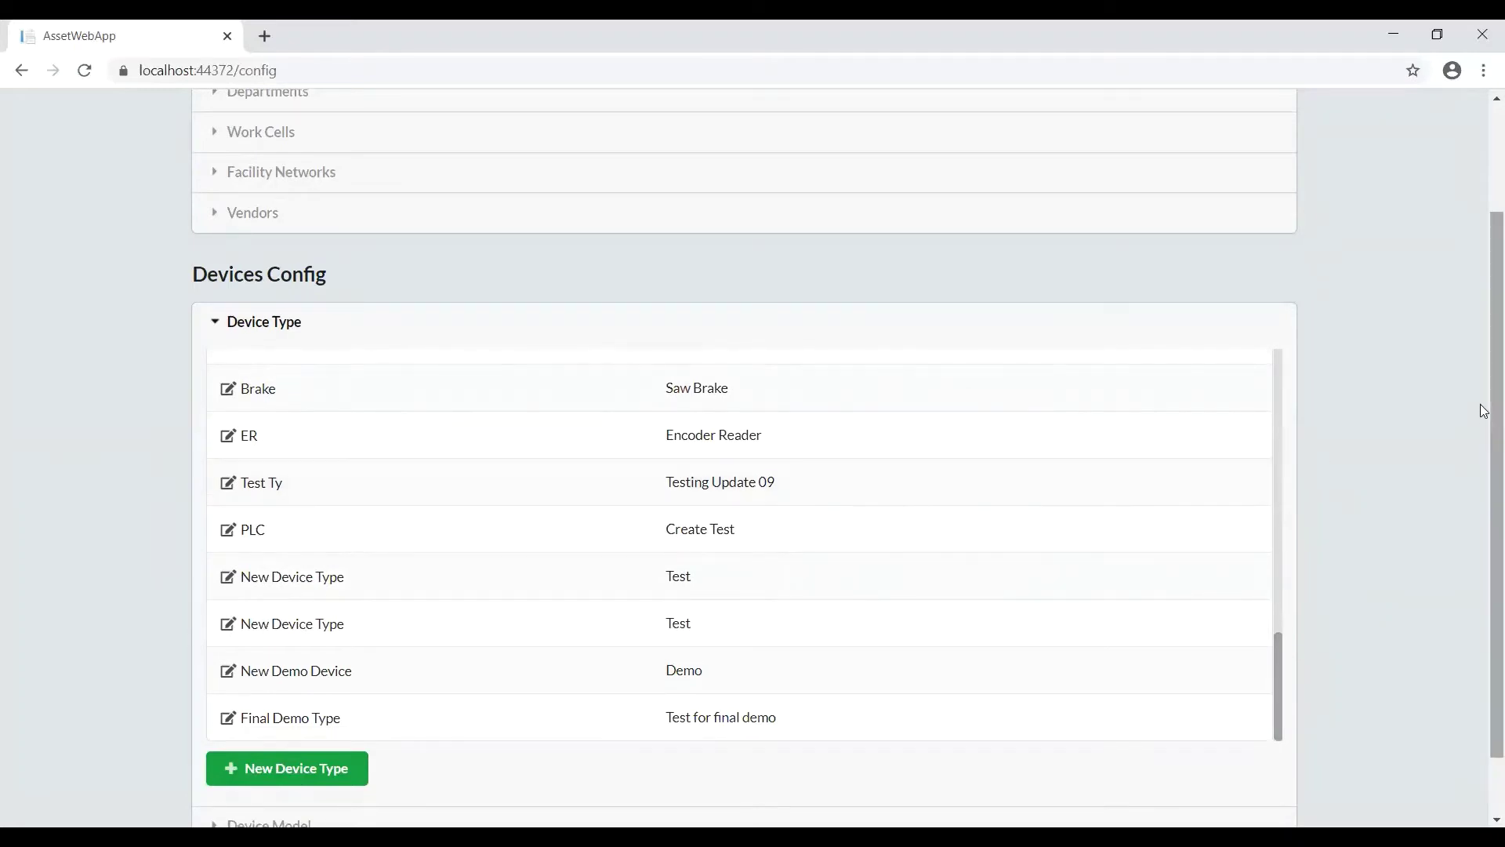
pyautogui.scroll(-1, 1482, 430)
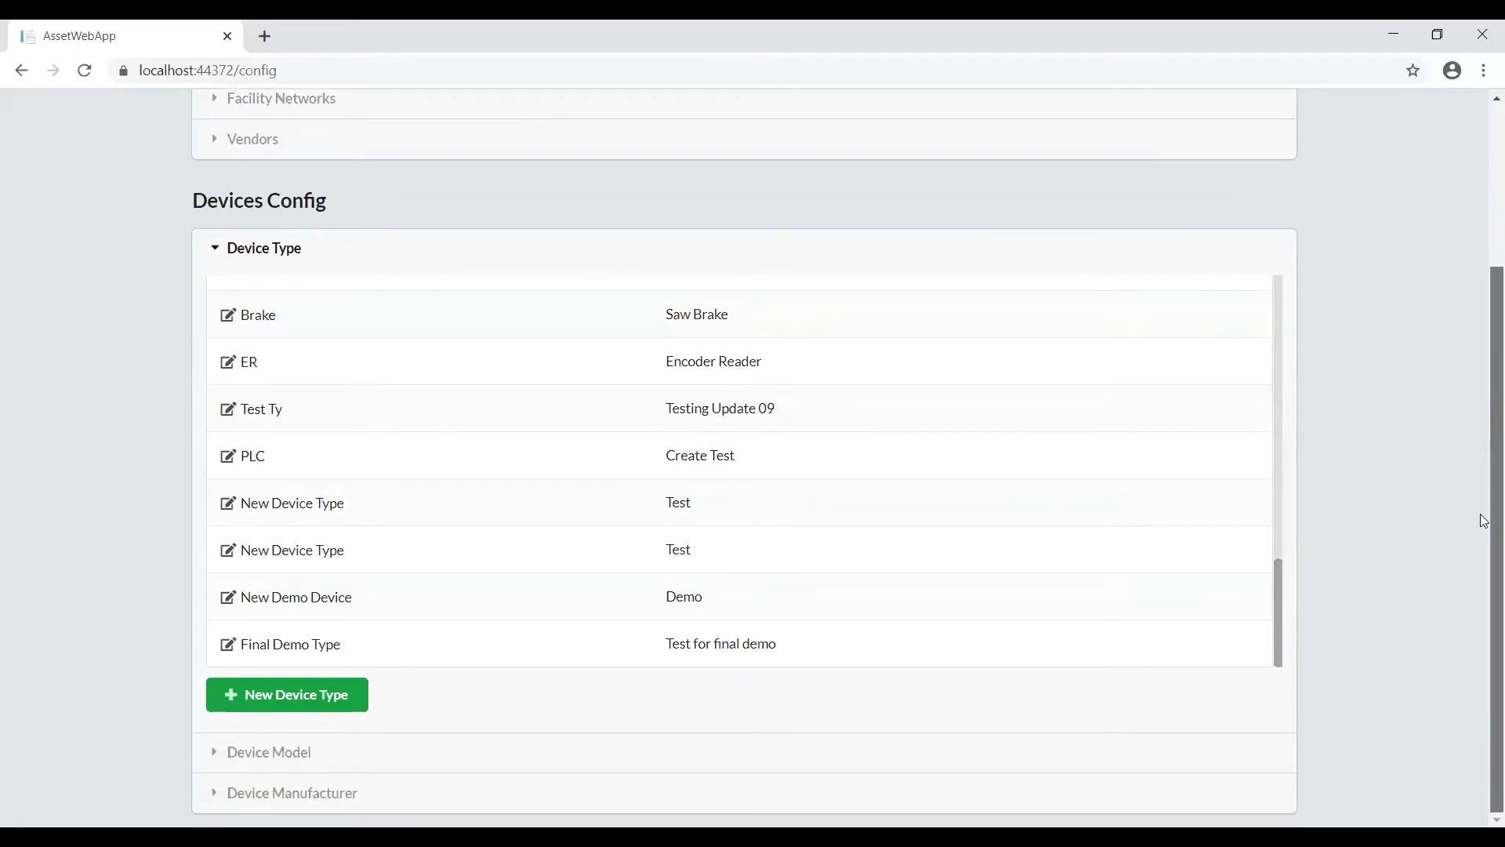
pyautogui.scroll(3, 1481, 215)
pyautogui.scroll(-3, 1482, 340)
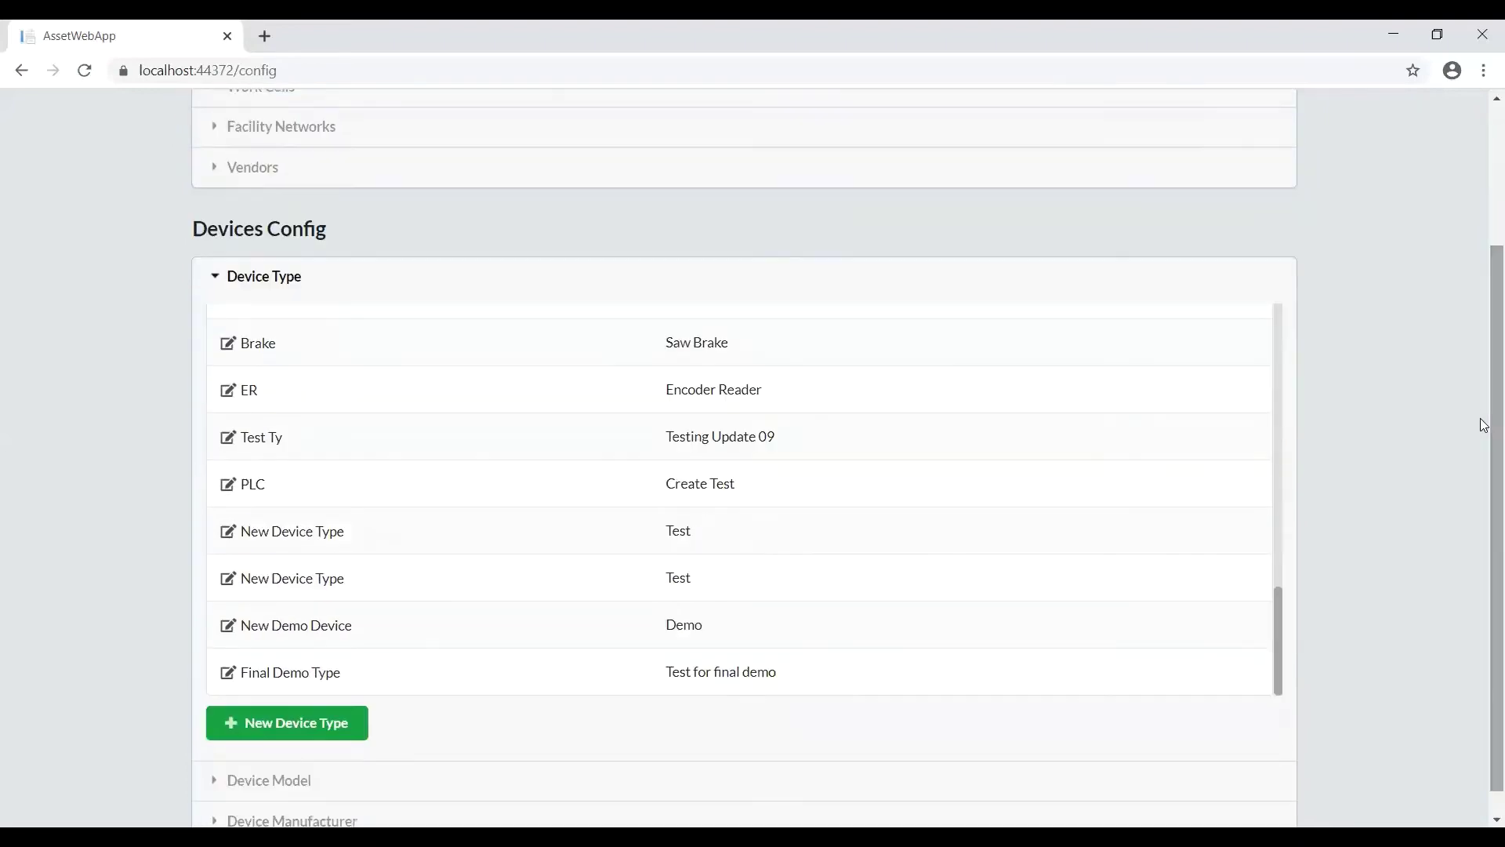